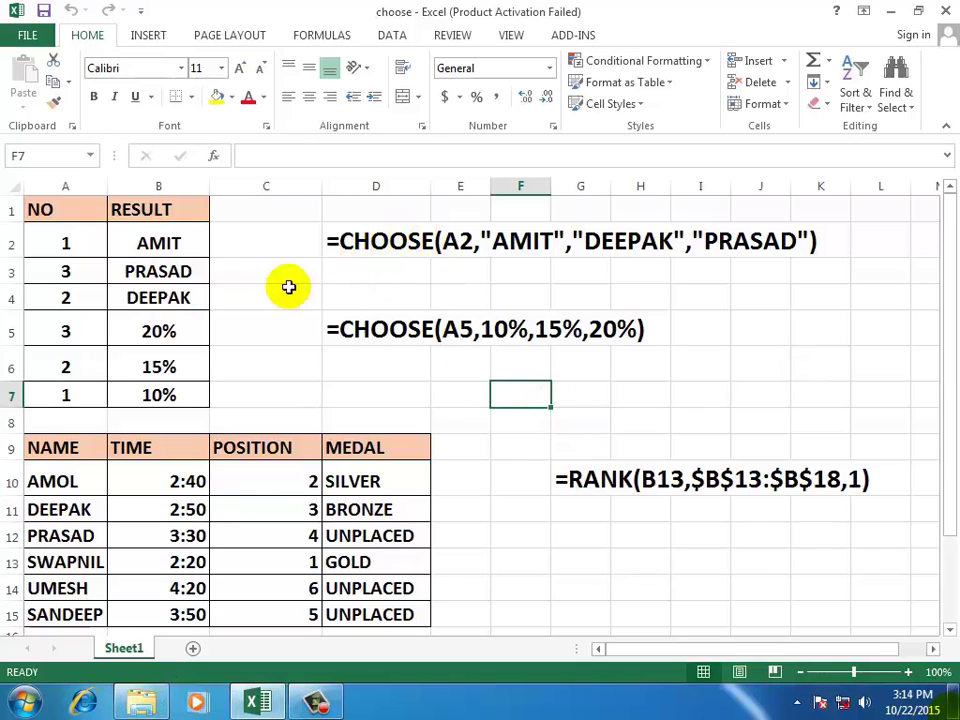
Change the index number in A2 to 2
click(245, 275)
drag(50, 230, 60, 298)
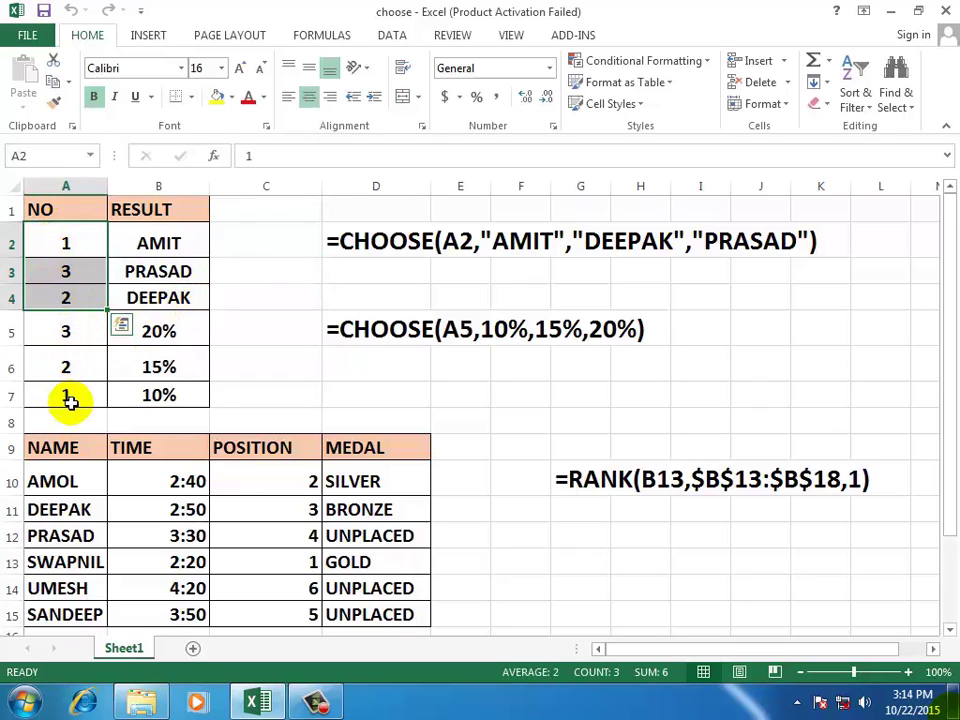
click(555, 271)
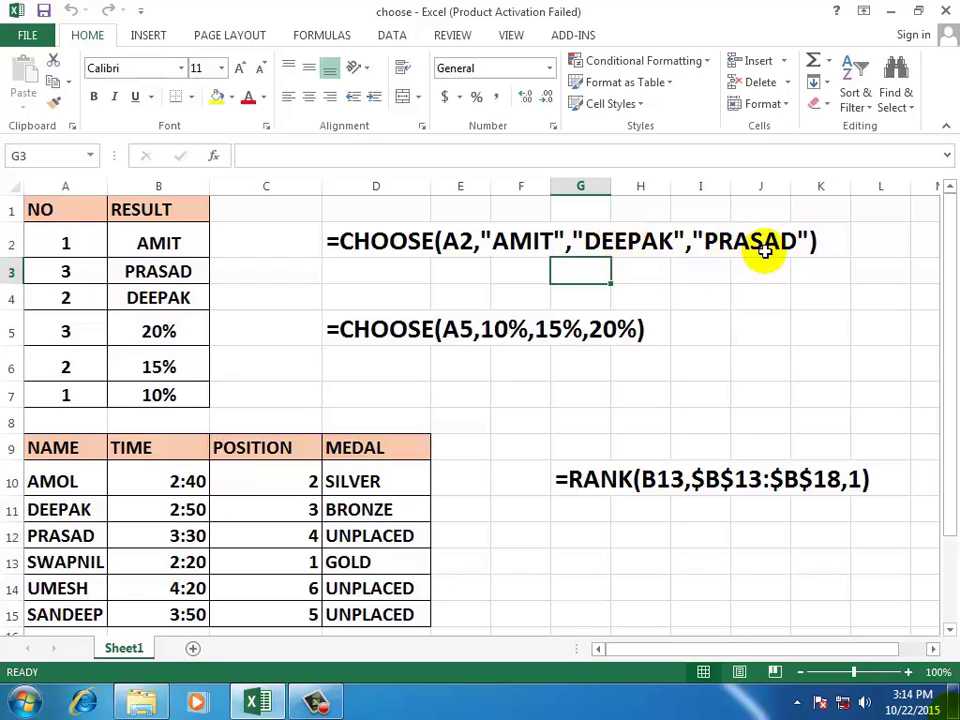
click(262, 240)
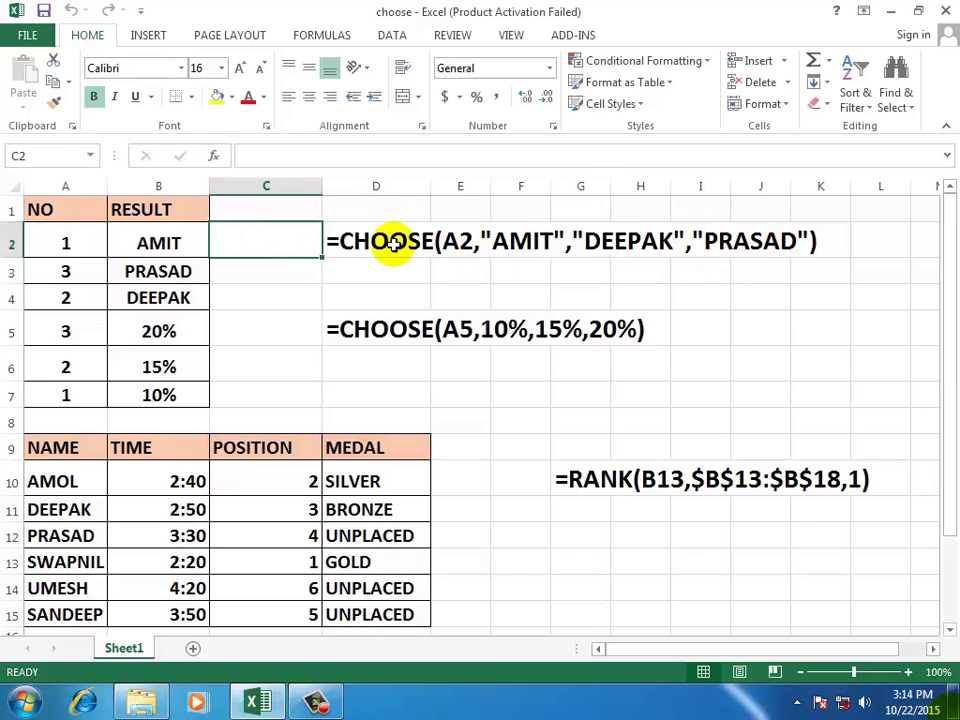
click(695, 244)
click(62, 238)
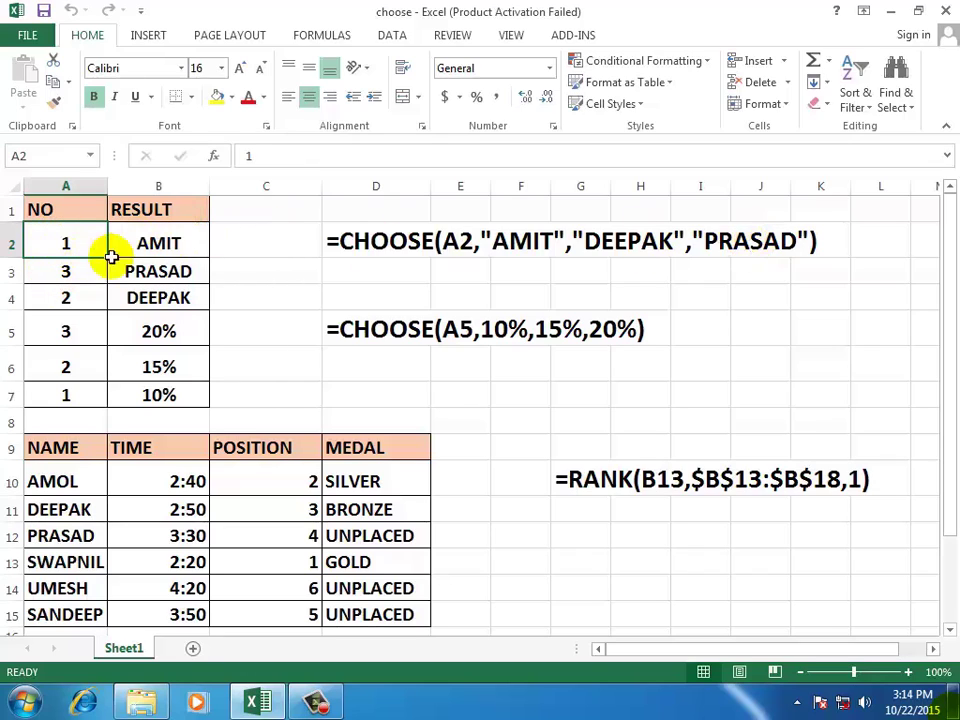
text(2)
key(Return)
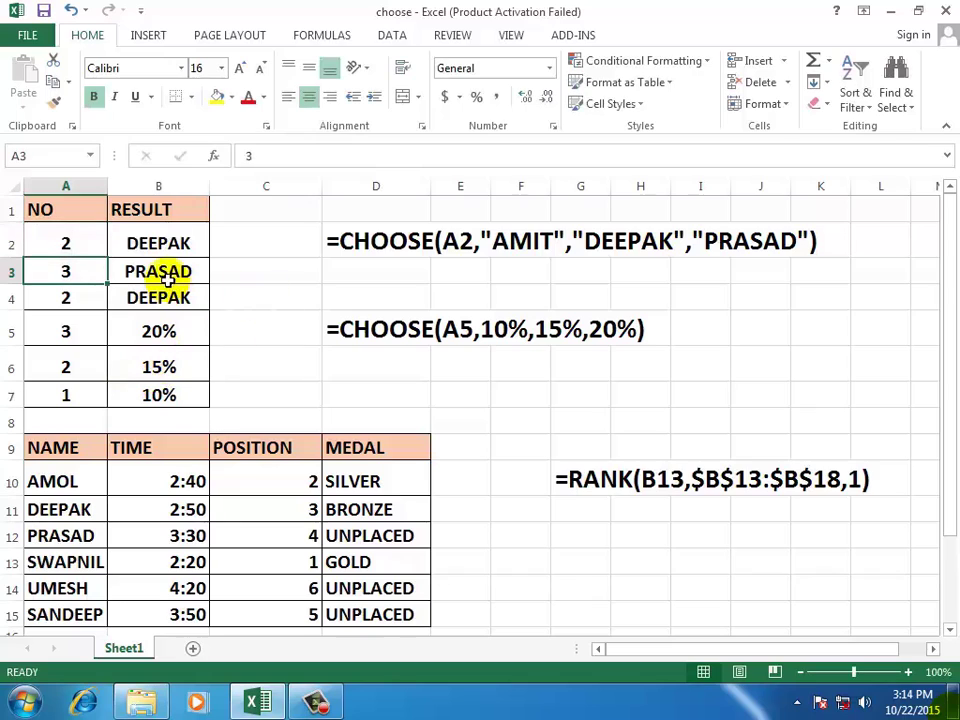
key(Up)
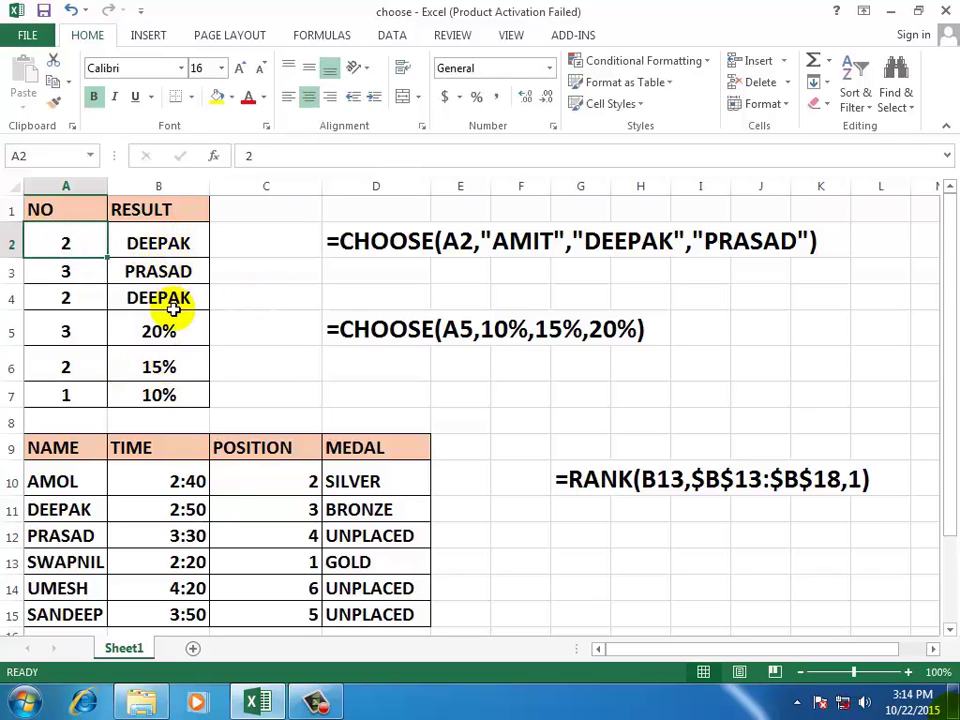
Check B2's CHOOSE formula, then delete the results in B2:B4 and reselect B2
click(247, 284)
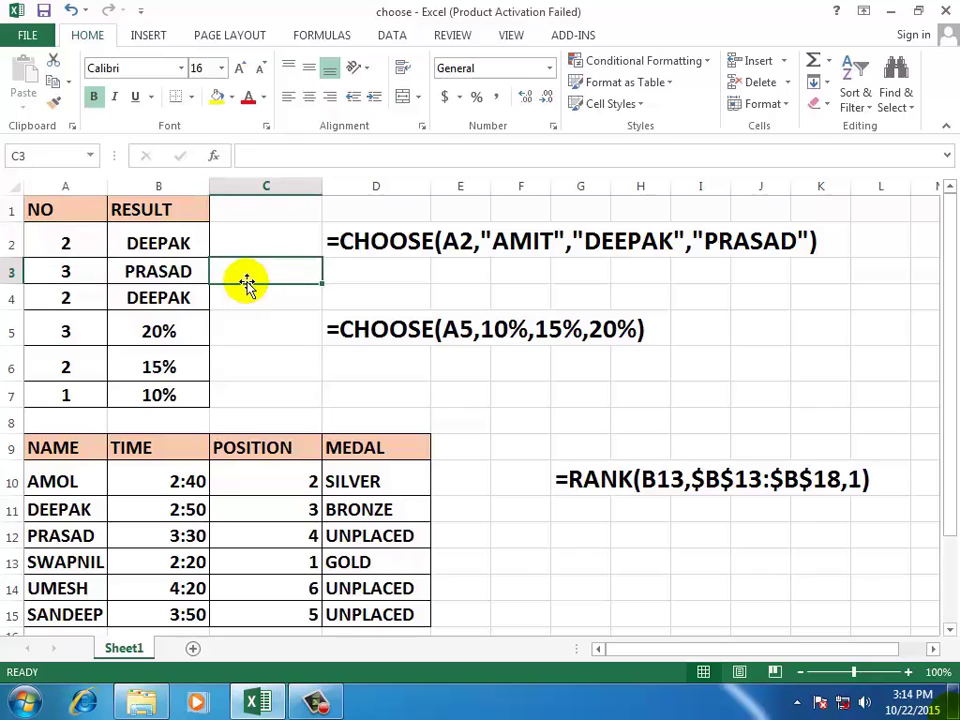
click(150, 240)
click(268, 241)
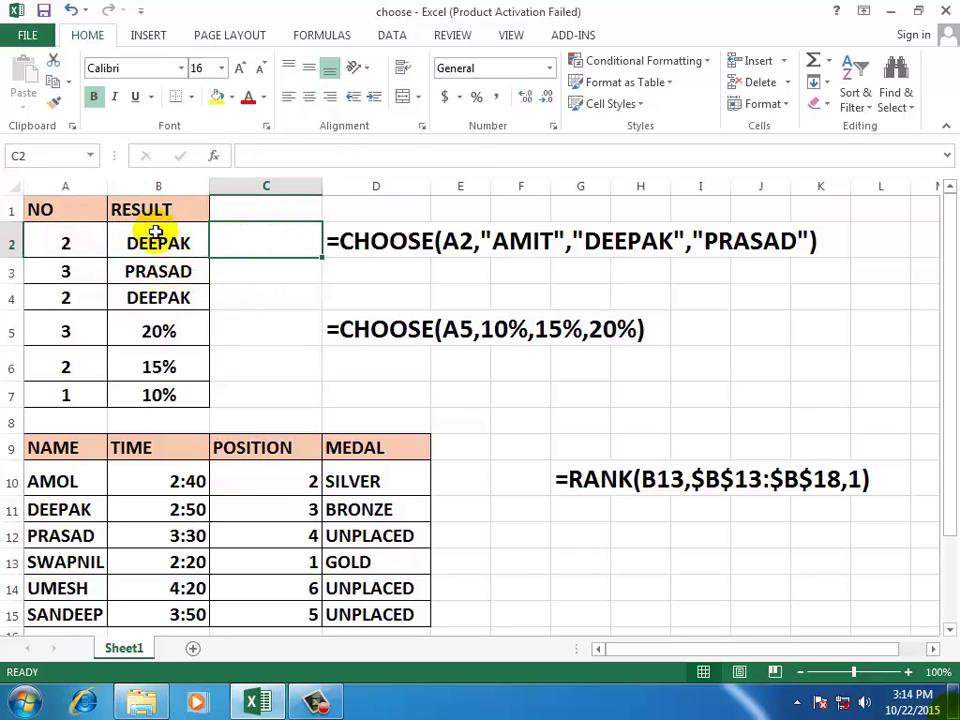
click(155, 236)
drag(162, 242, 182, 290)
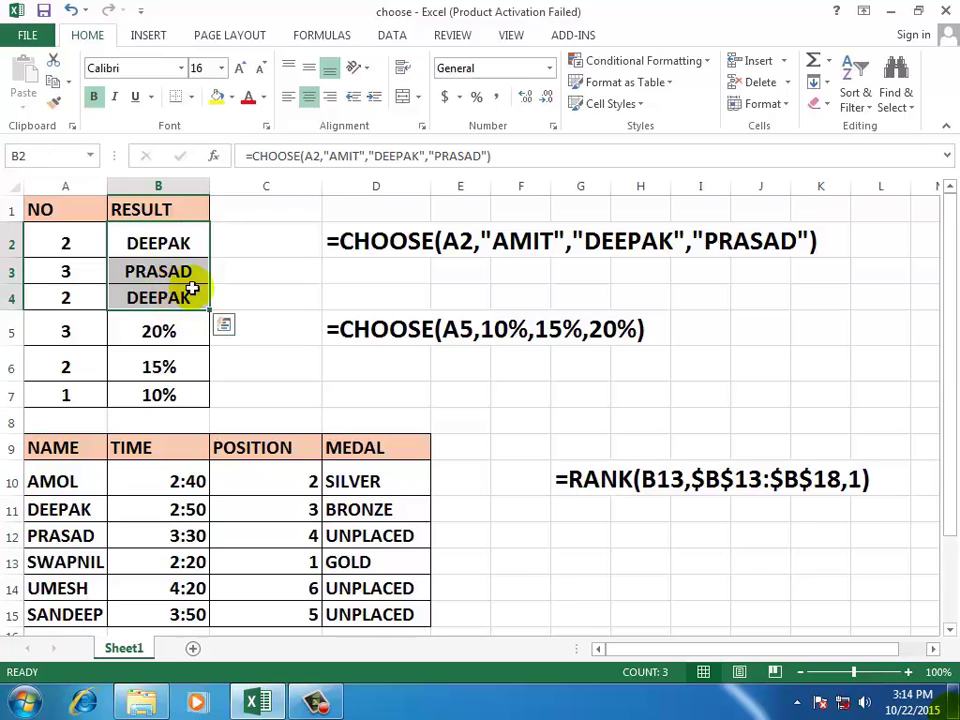
key(Delete)
click(251, 252)
click(129, 246)
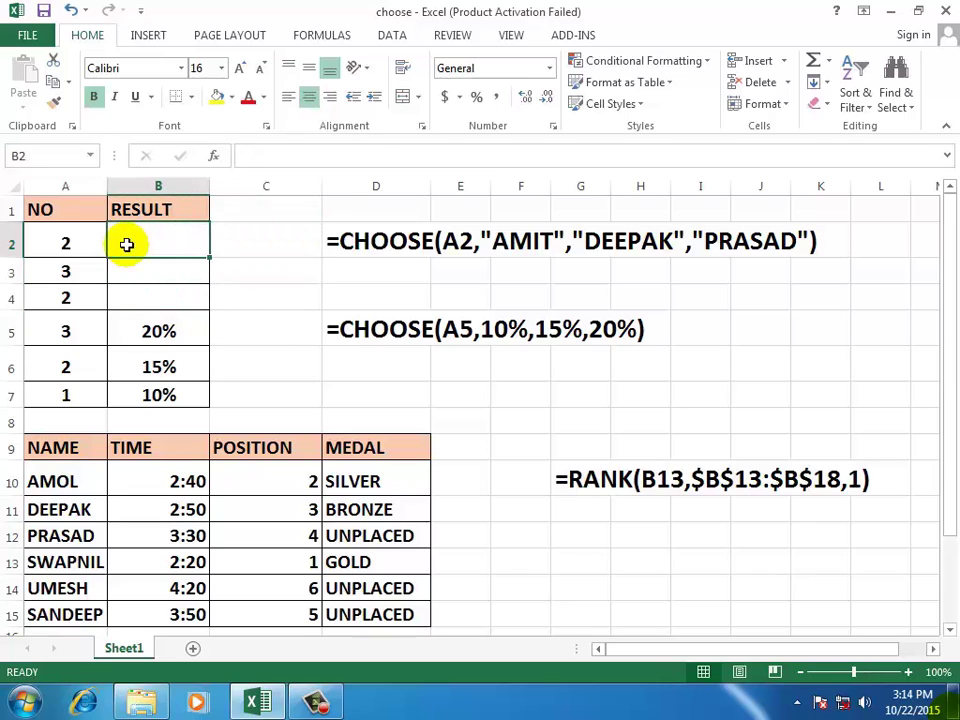
Open Insert Function for B2, switch the category to All, and move toward CHOOSE
click(325, 38)
click(24, 68)
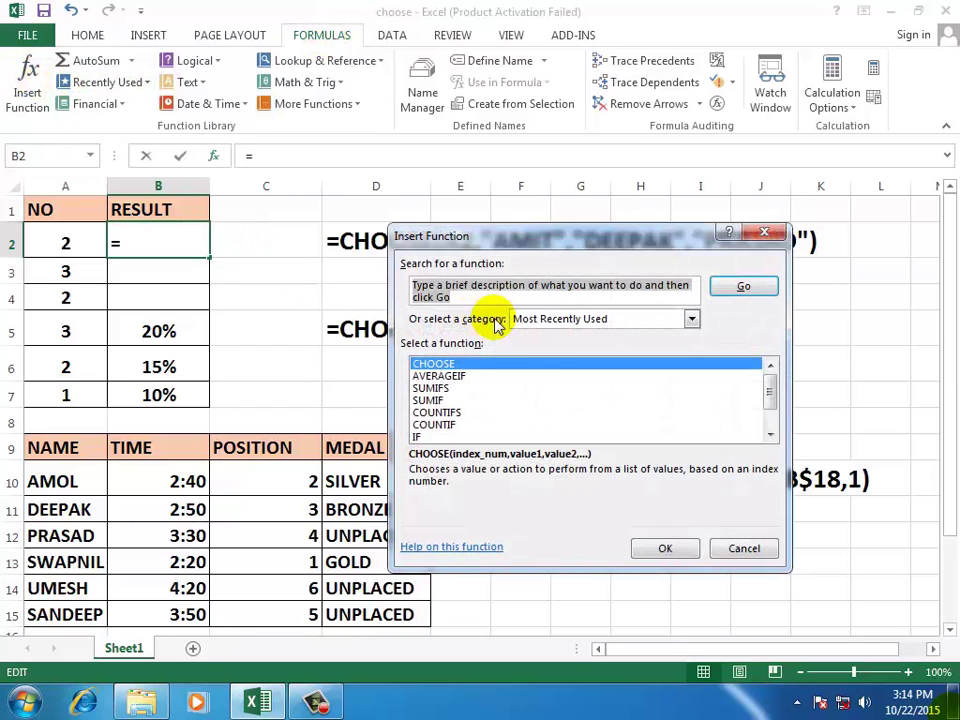
click(691, 318)
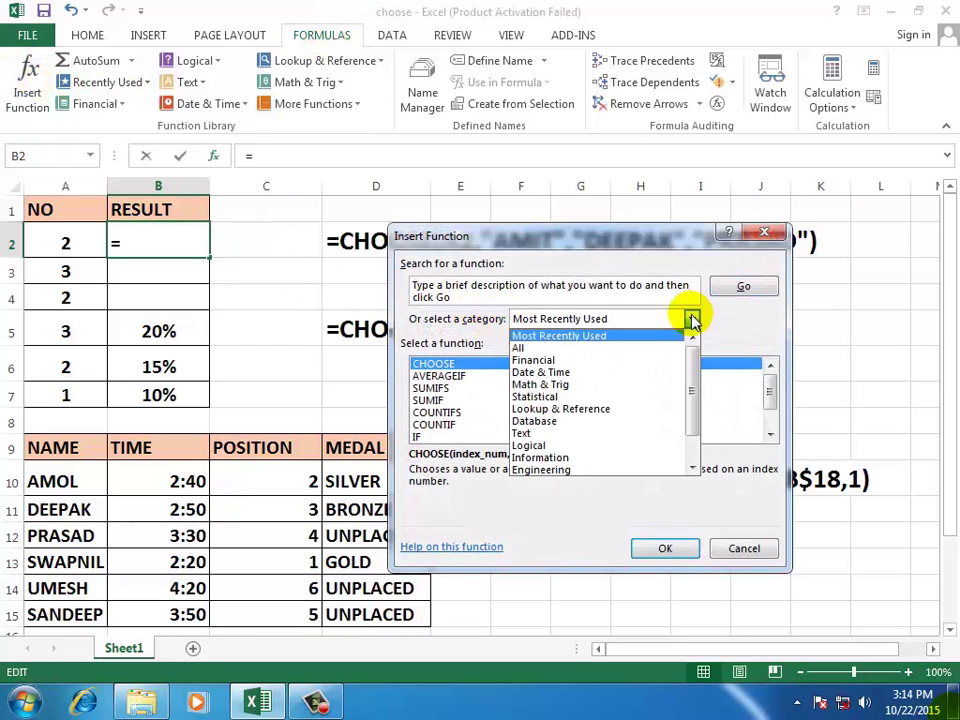
click(540, 348)
key(c)
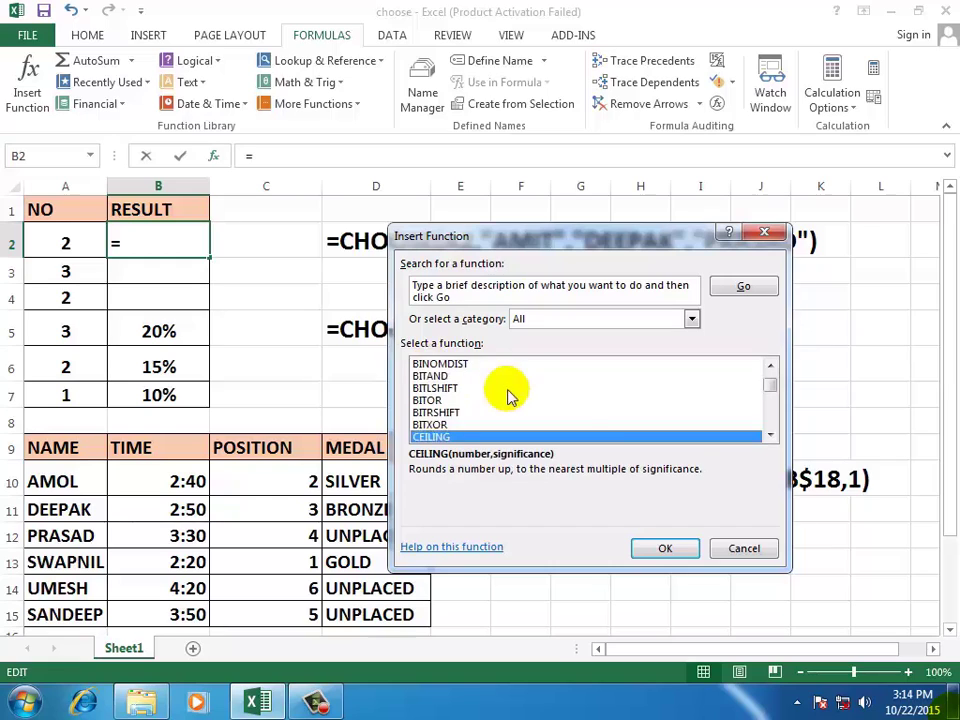
key(Down)
key(Down)
key(Down)
key(Down)
key(Down)
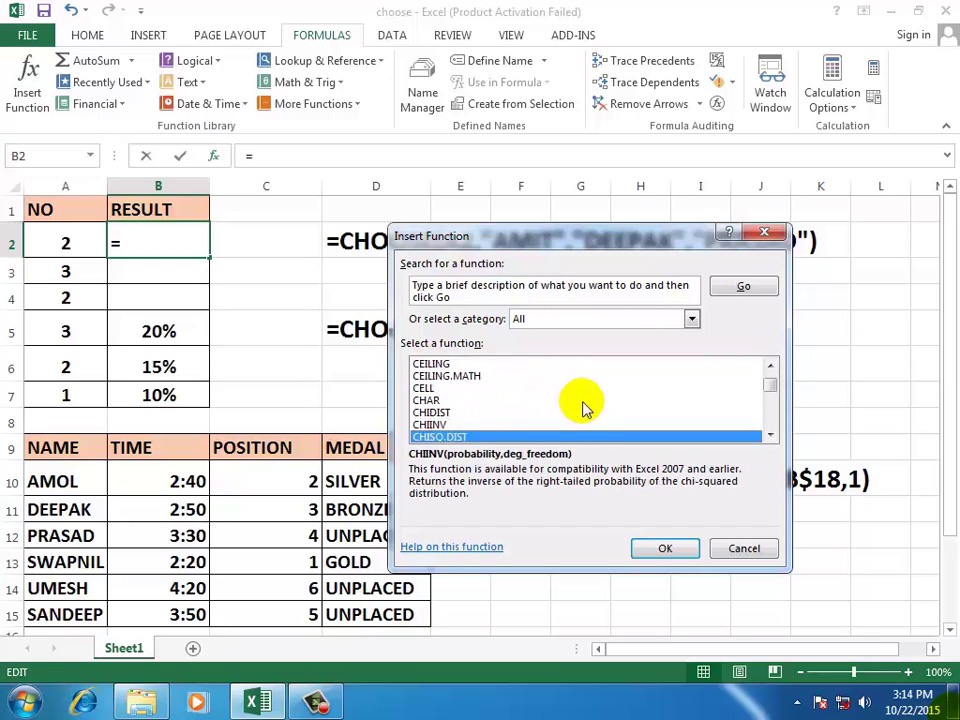
key(Down)
key(Down)
key(Down)
key(Down)
key(Down)
key(Down)
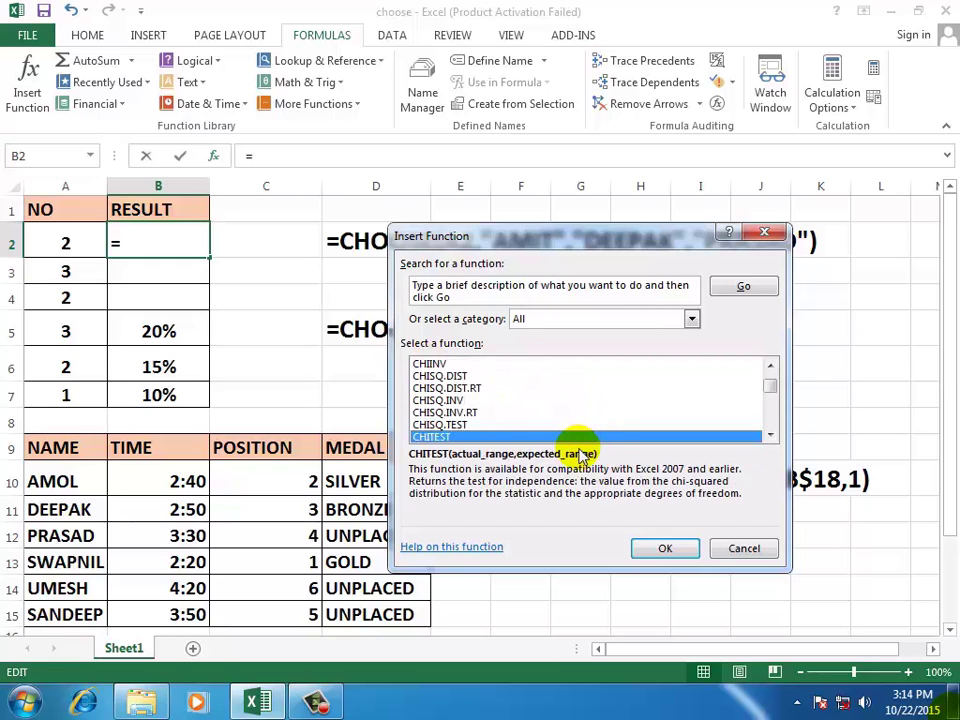
key(Down)
Give CHOOSE index A2 and values AMIT, DEEPAK and PRASAD
click(663, 553)
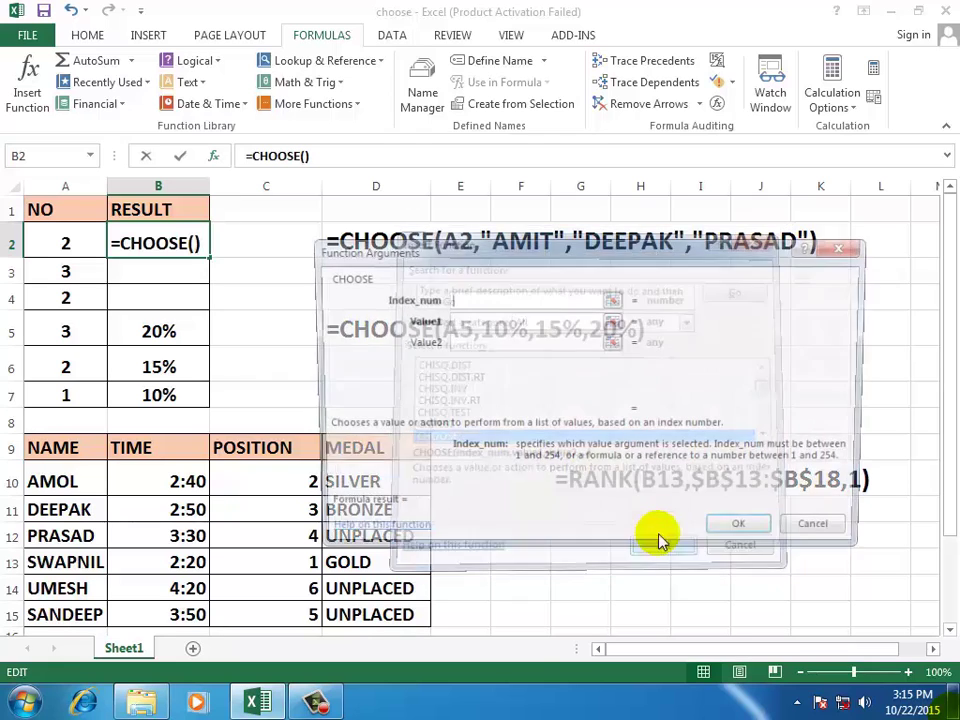
mouse_move(493, 257)
mouse_down()
mouse_move(505, 408)
mouse_move(497, 392)
mouse_up()
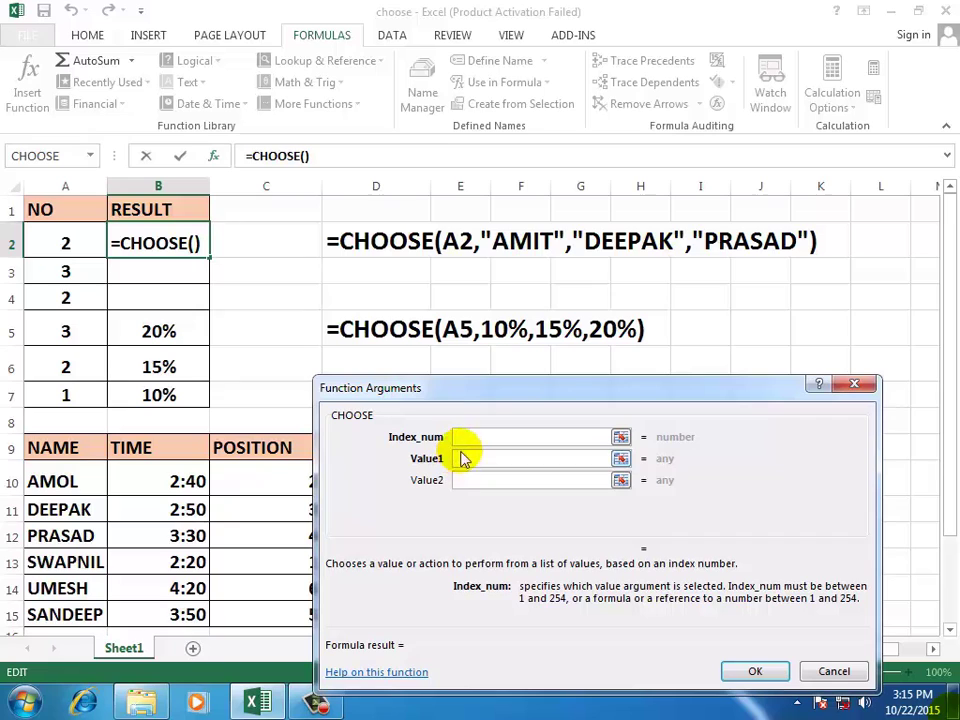
click(59, 236)
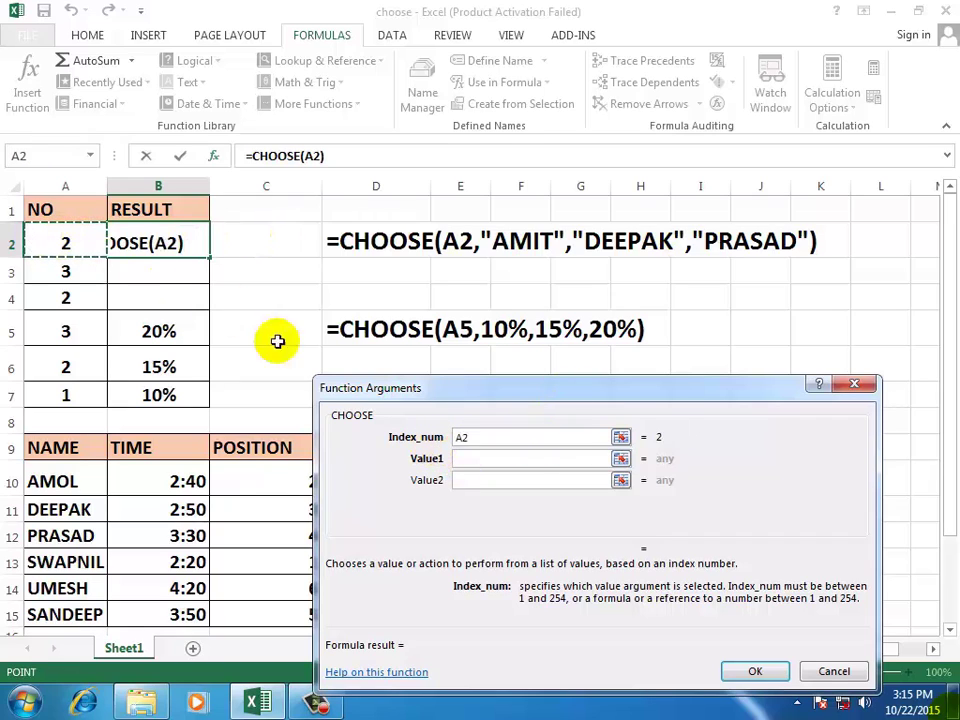
click(469, 458)
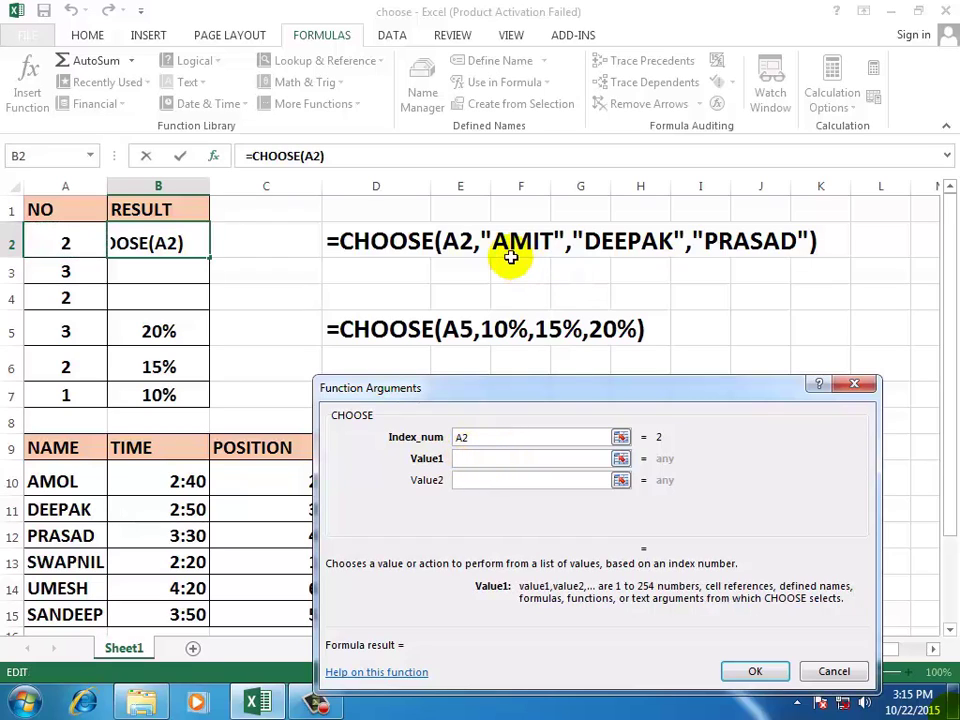
text(AMI)
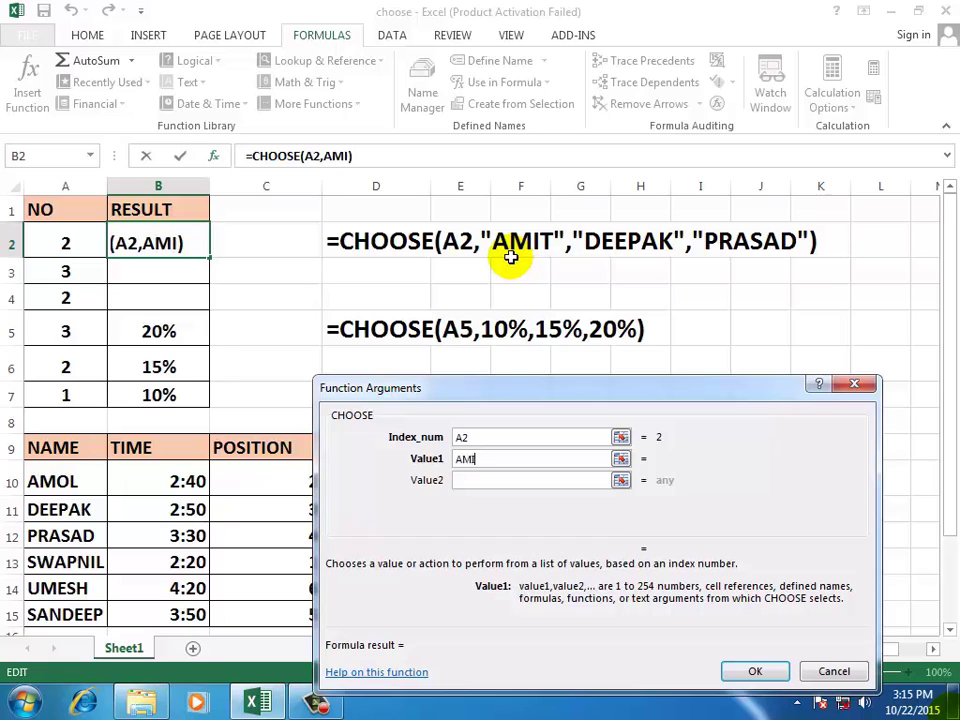
text(T)
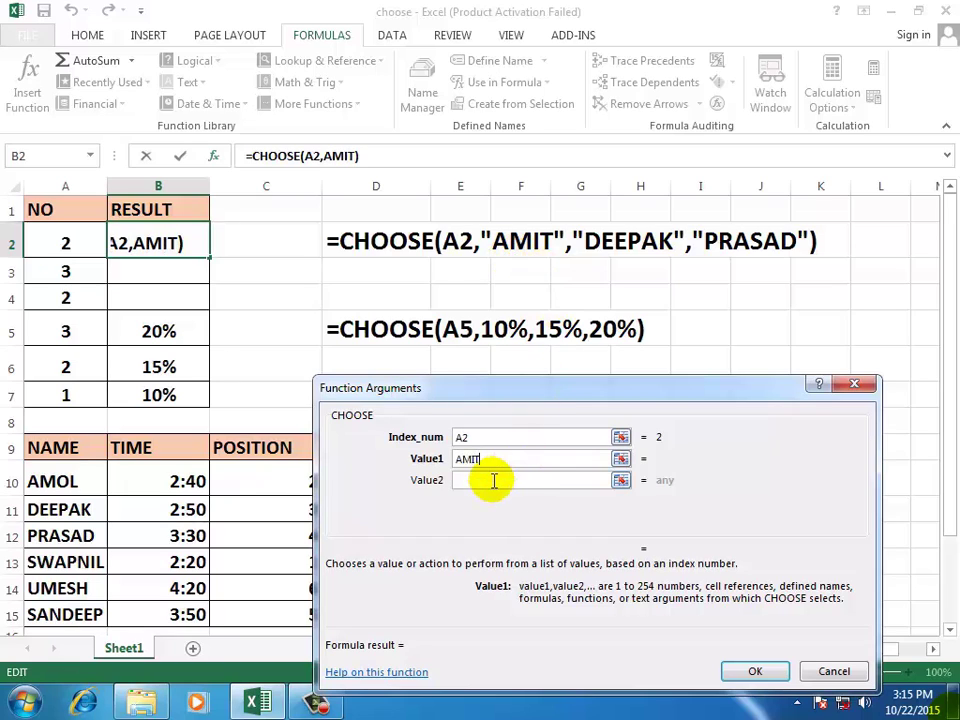
click(494, 481)
text(D)
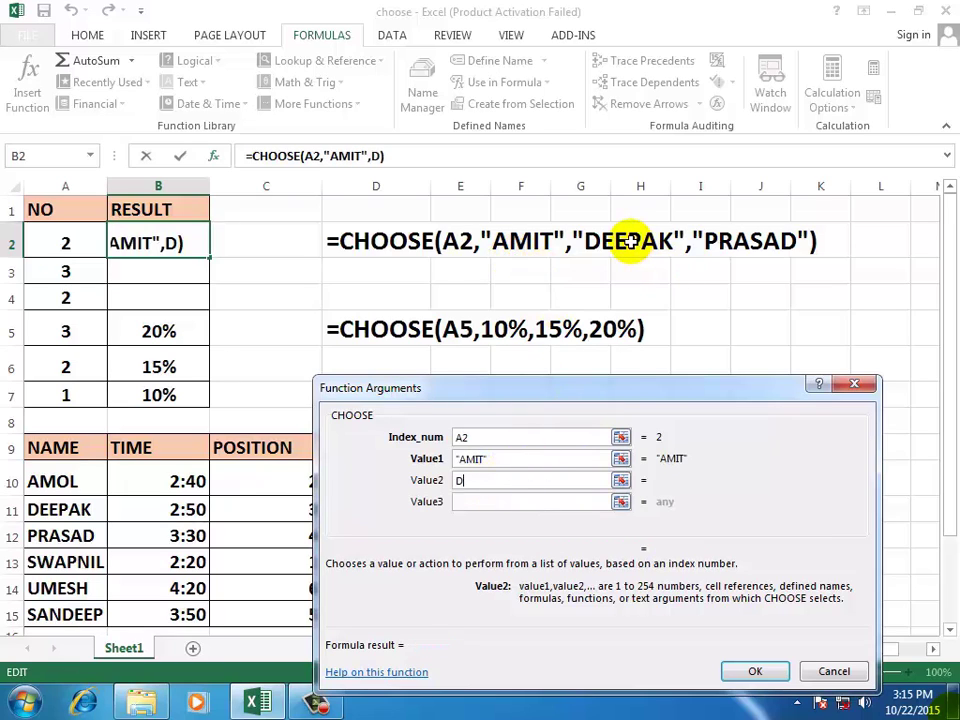
text(EEPAK)
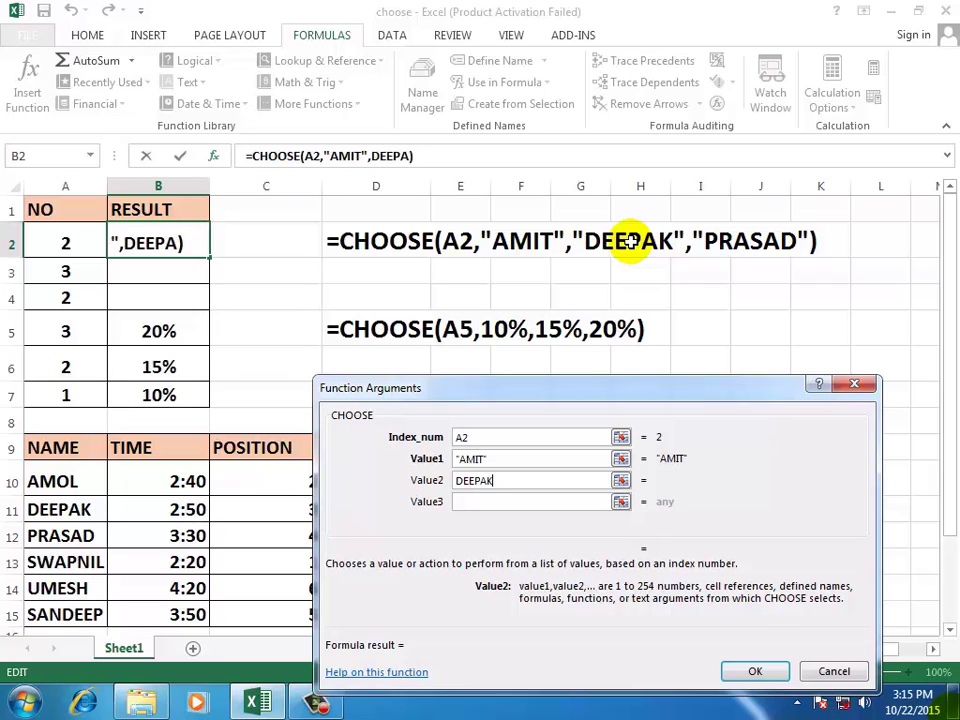
click(489, 500)
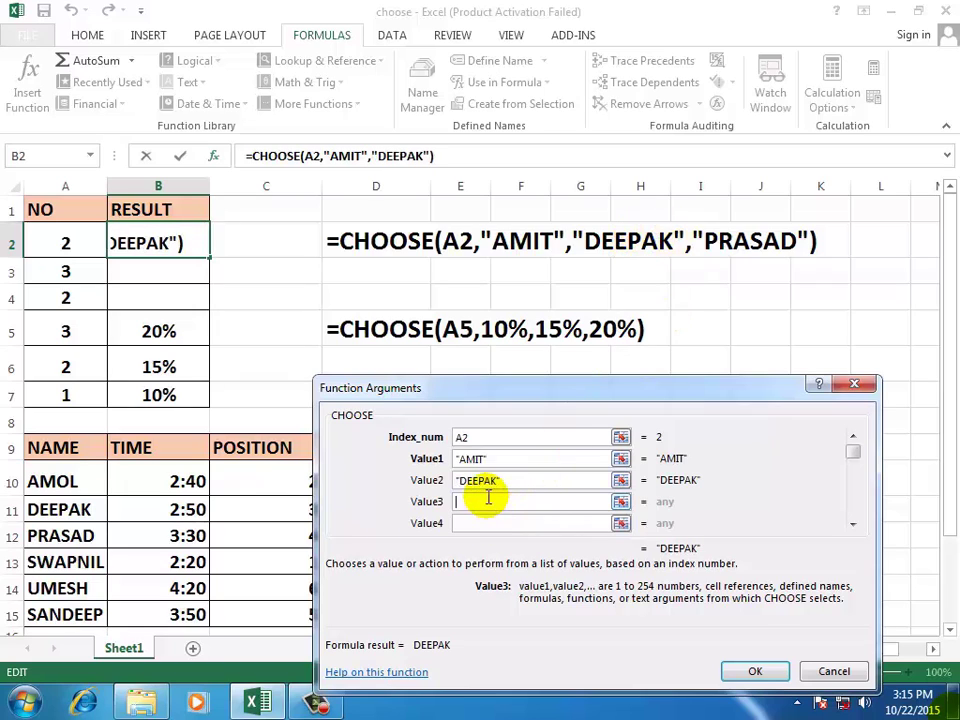
text(PRAS)
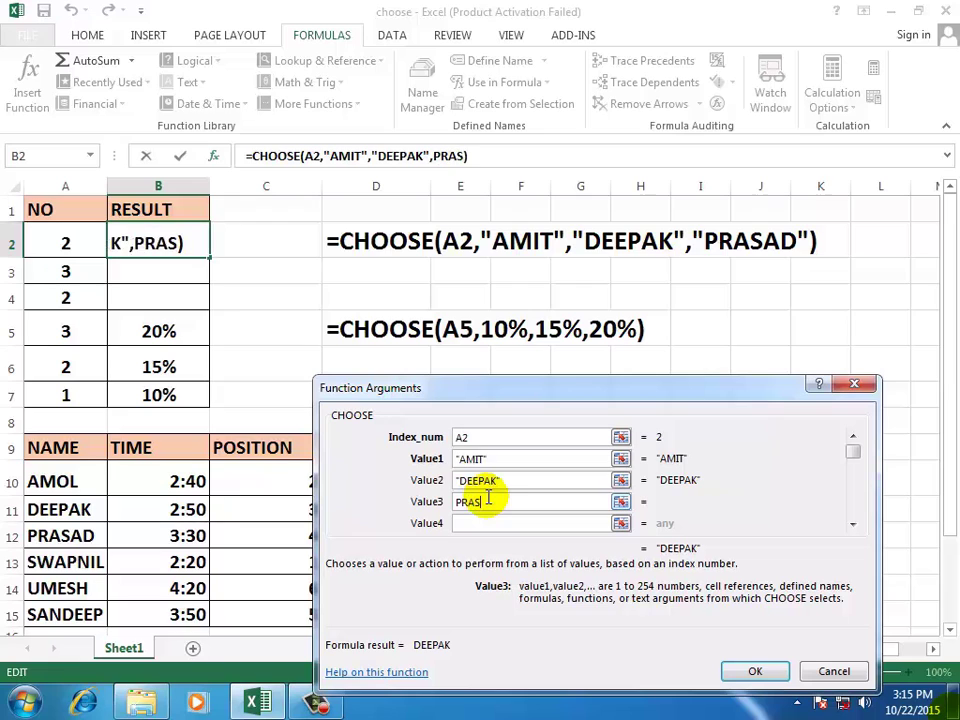
text(AD)
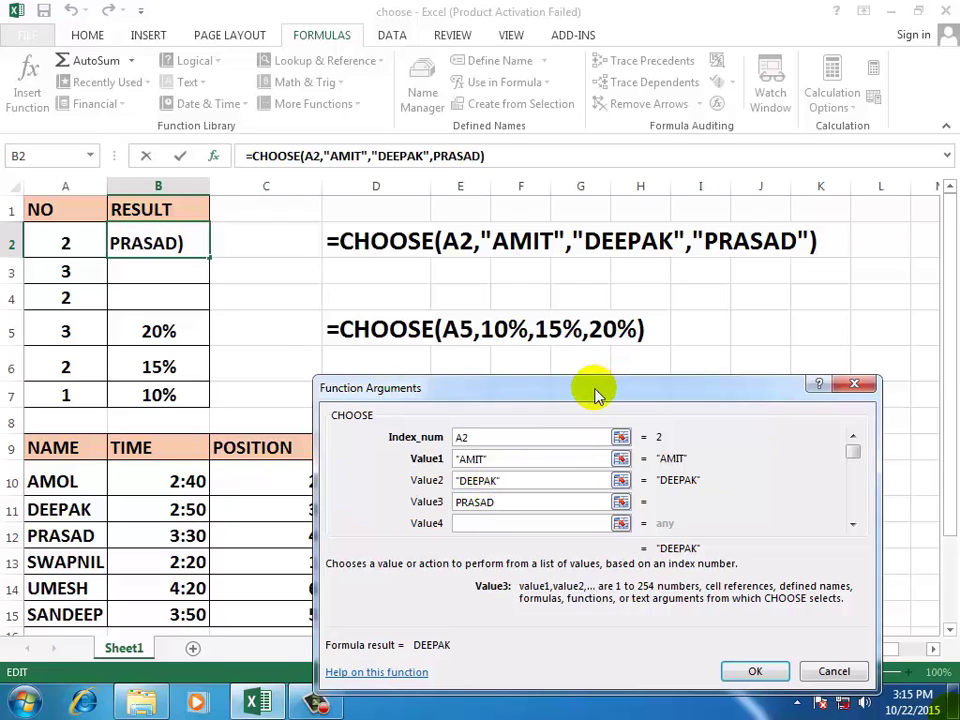
drag(594, 388, 573, 307)
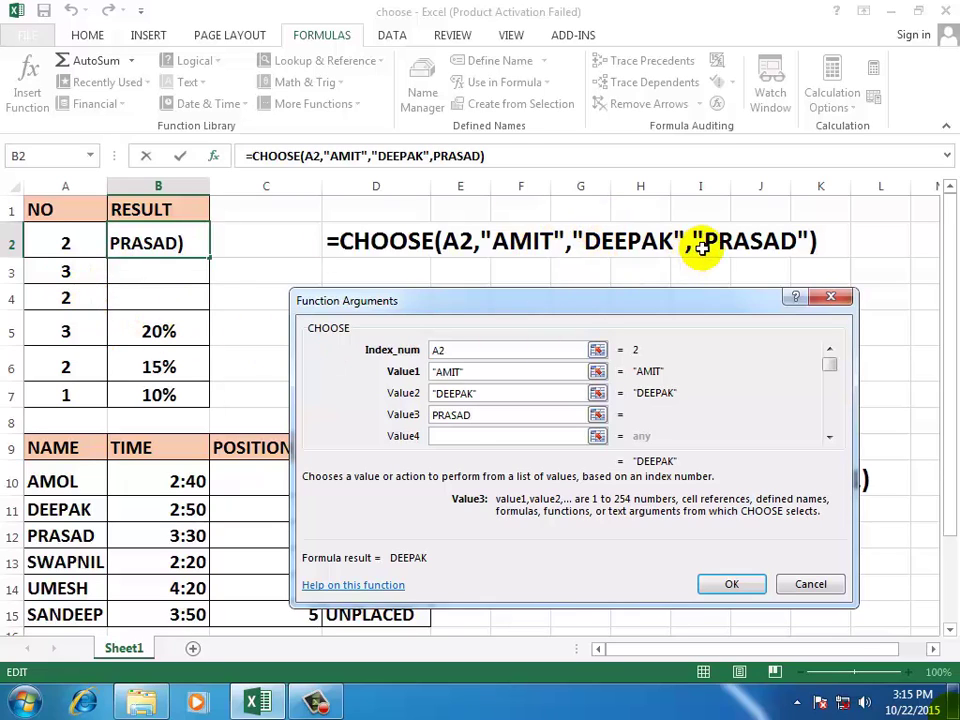
Confirm the B2 CHOOSE formula, fill it down to B4, and select B5:B7
click(731, 587)
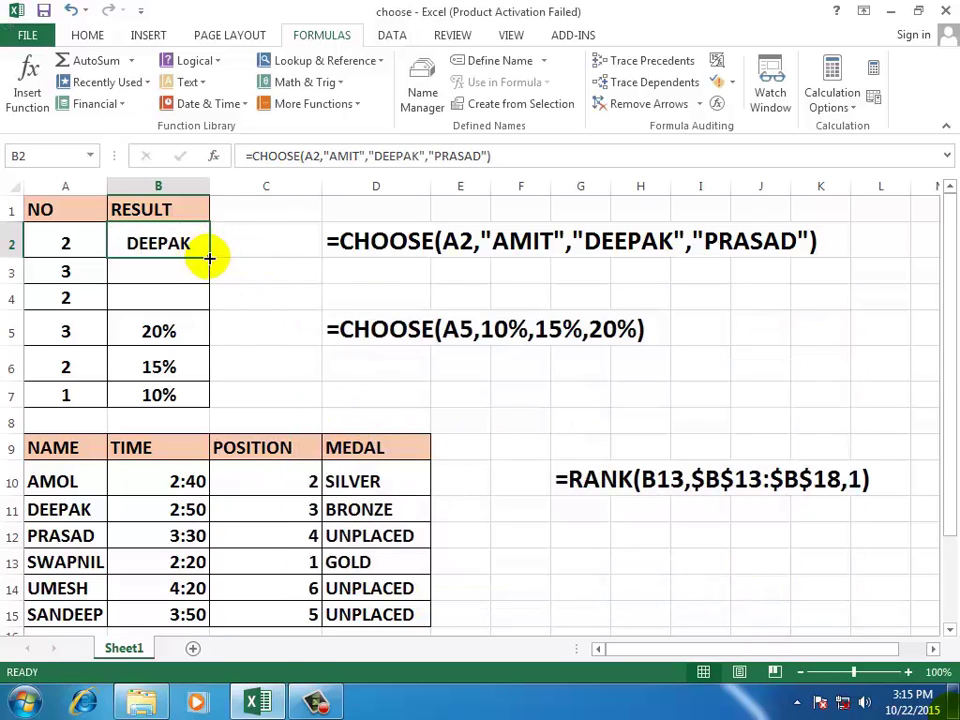
drag(210, 258, 208, 310)
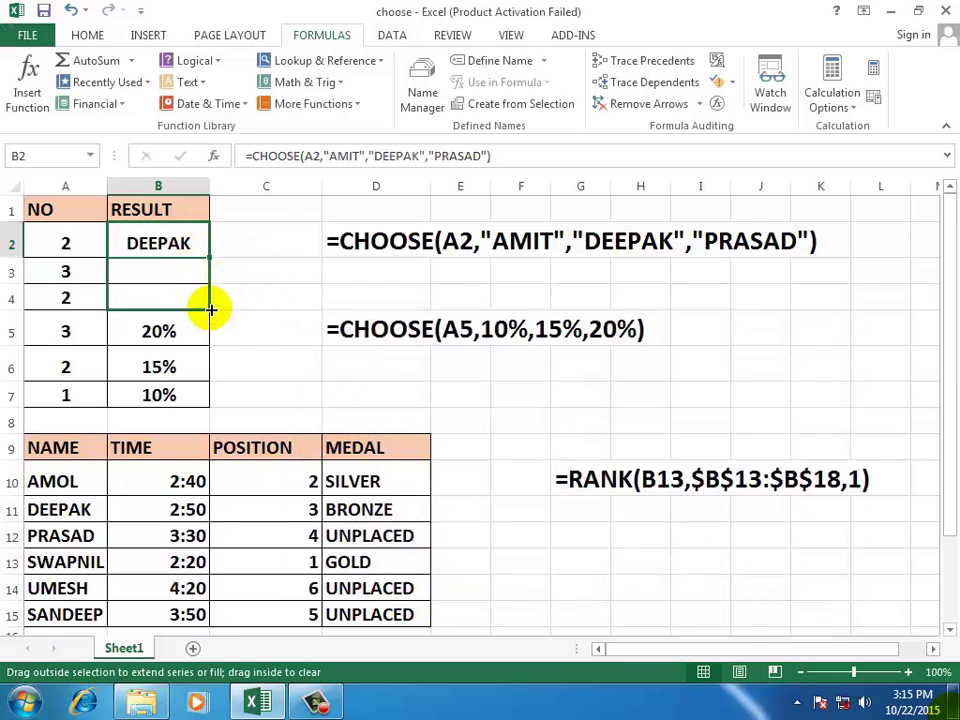
click(41, 241)
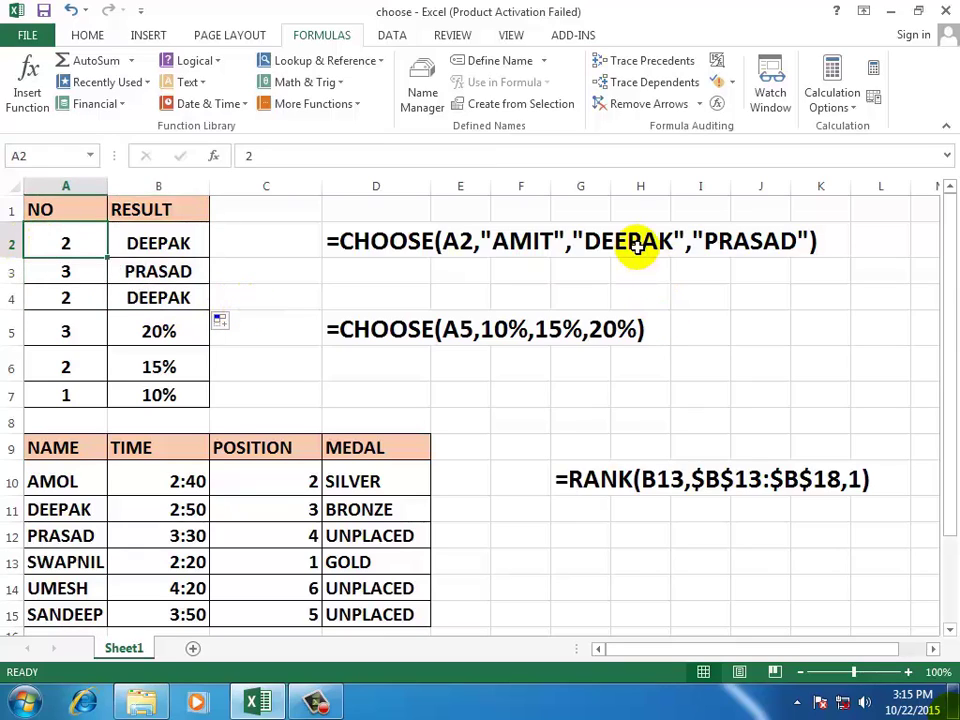
drag(170, 330, 163, 398)
Clear B5:B7 and enter =CHOOSE(A5,10%,15%,20%) in B5
key(Delete)
click(167, 332)
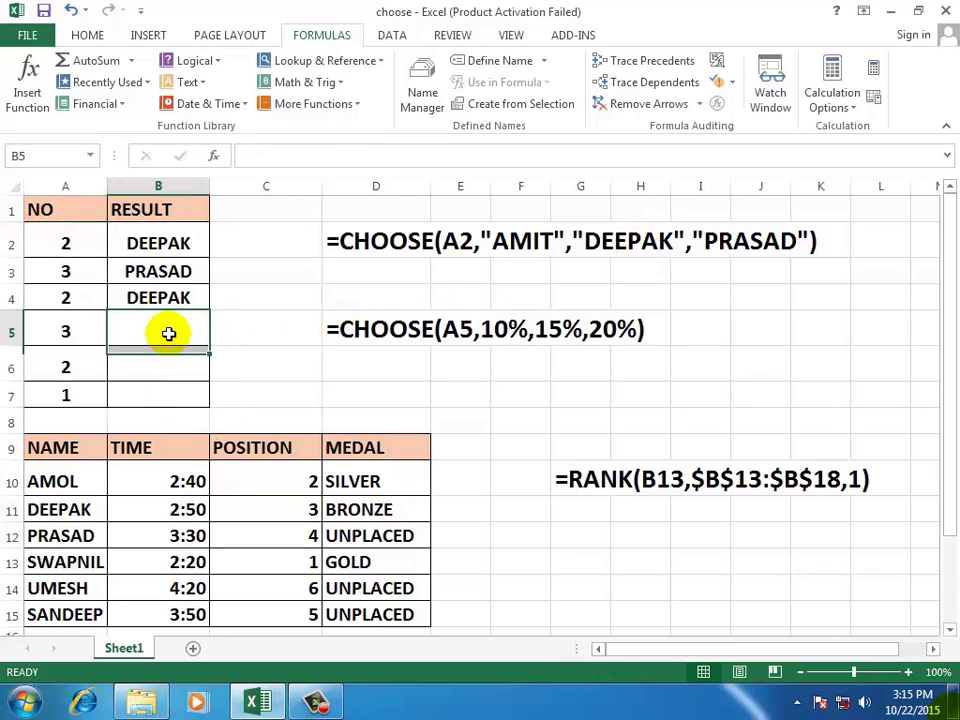
text(=)
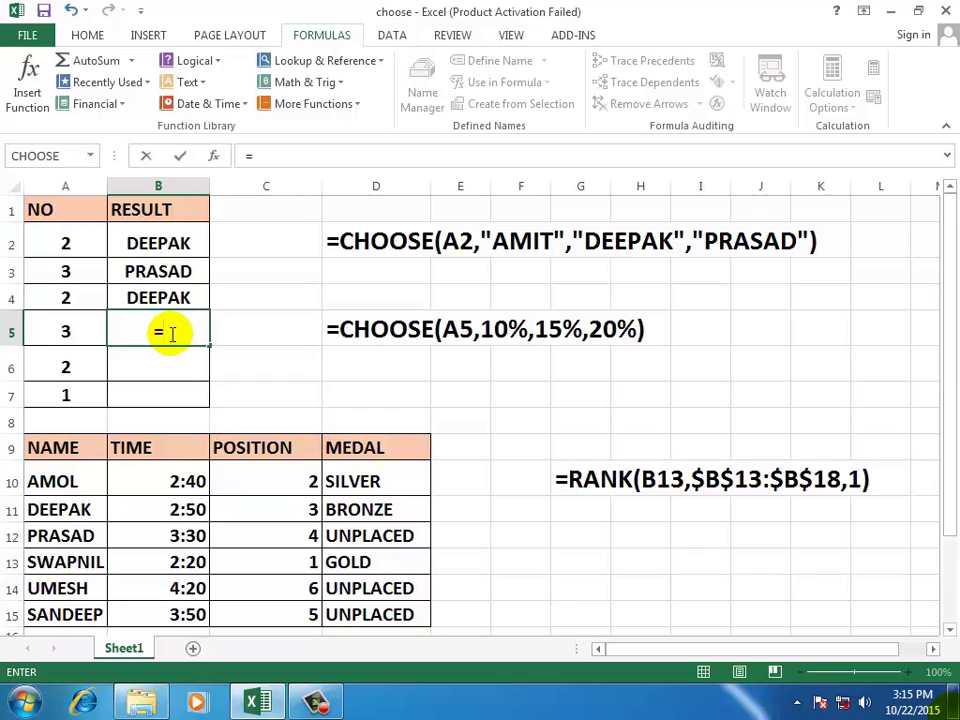
text(CHOOSE)
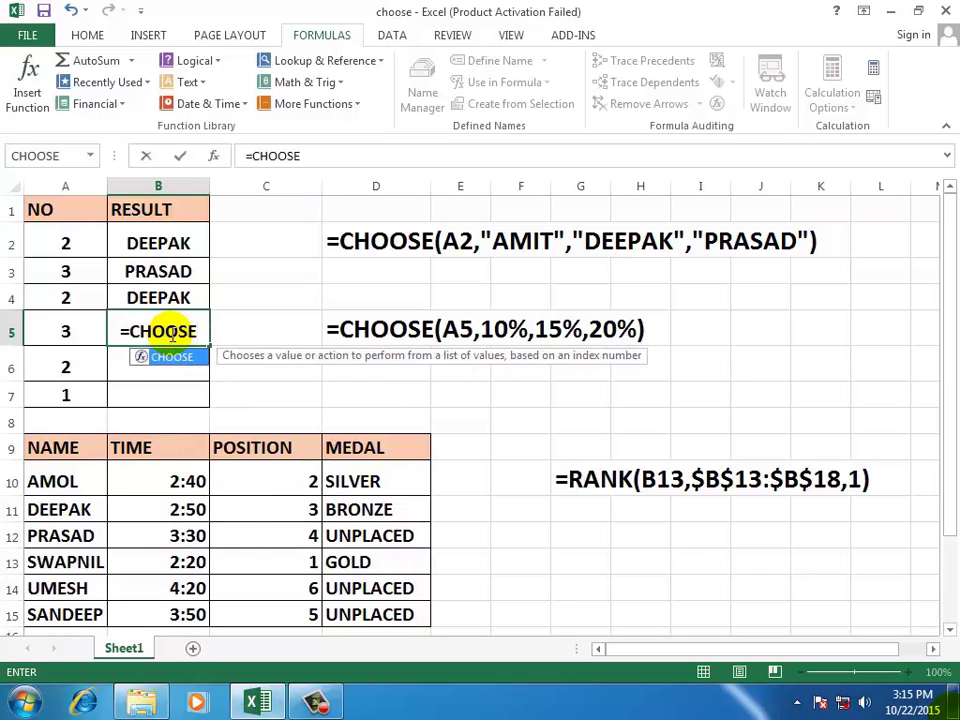
text(()
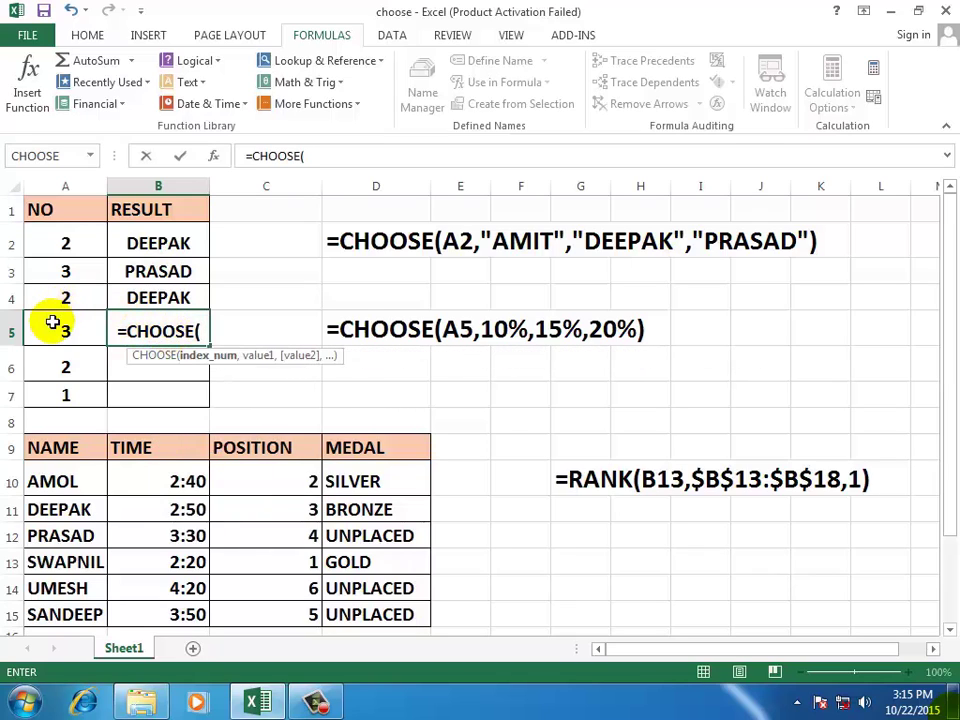
click(55, 328)
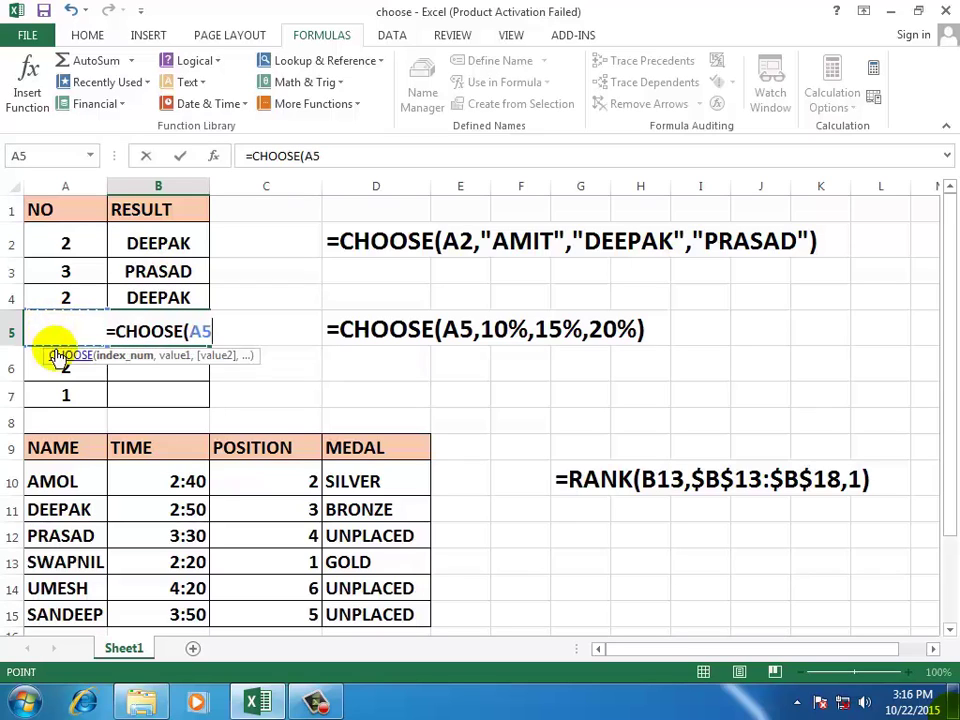
text(,)
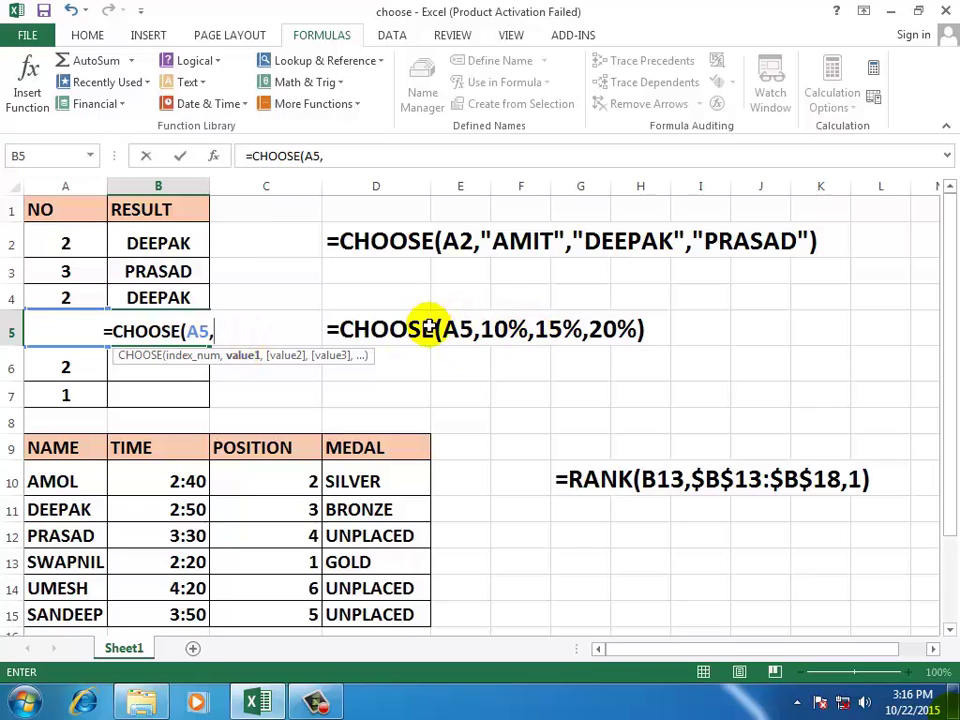
text(10)
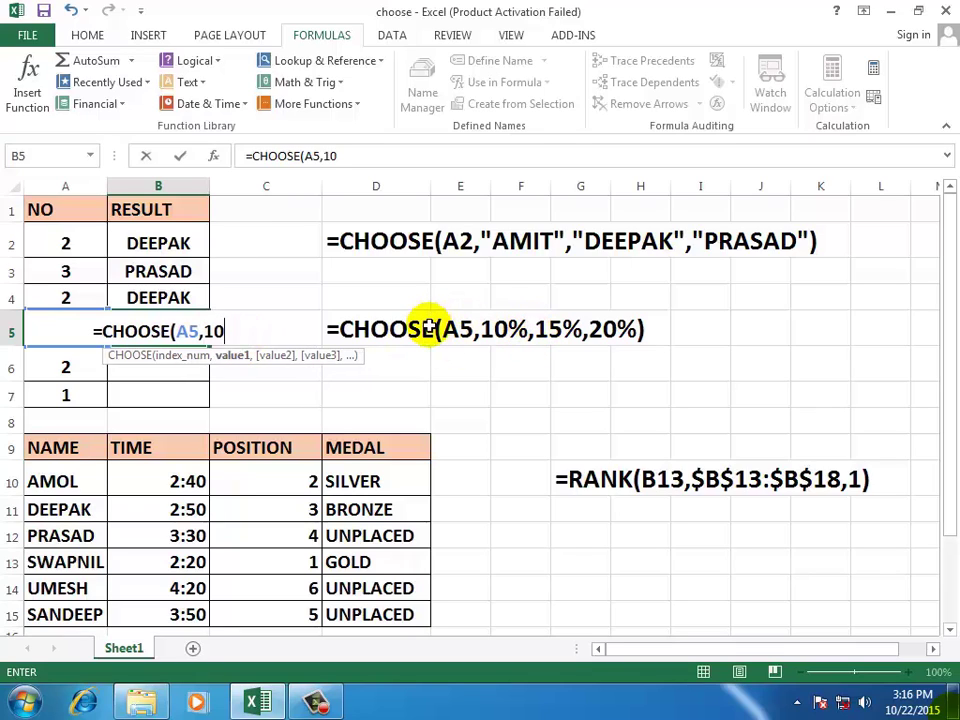
text(%,)
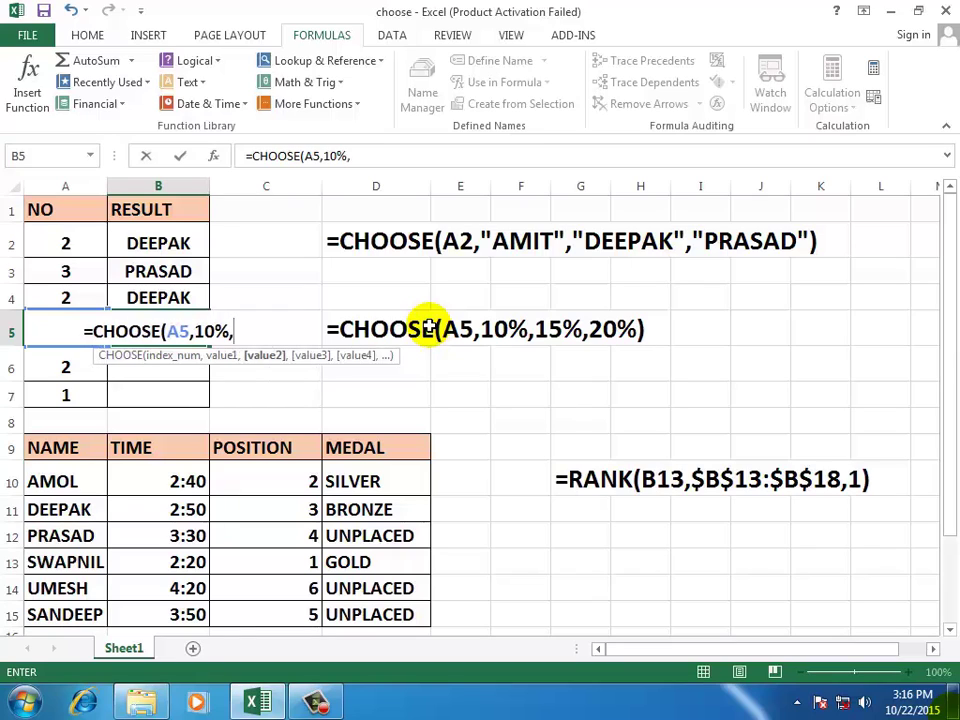
text(15)
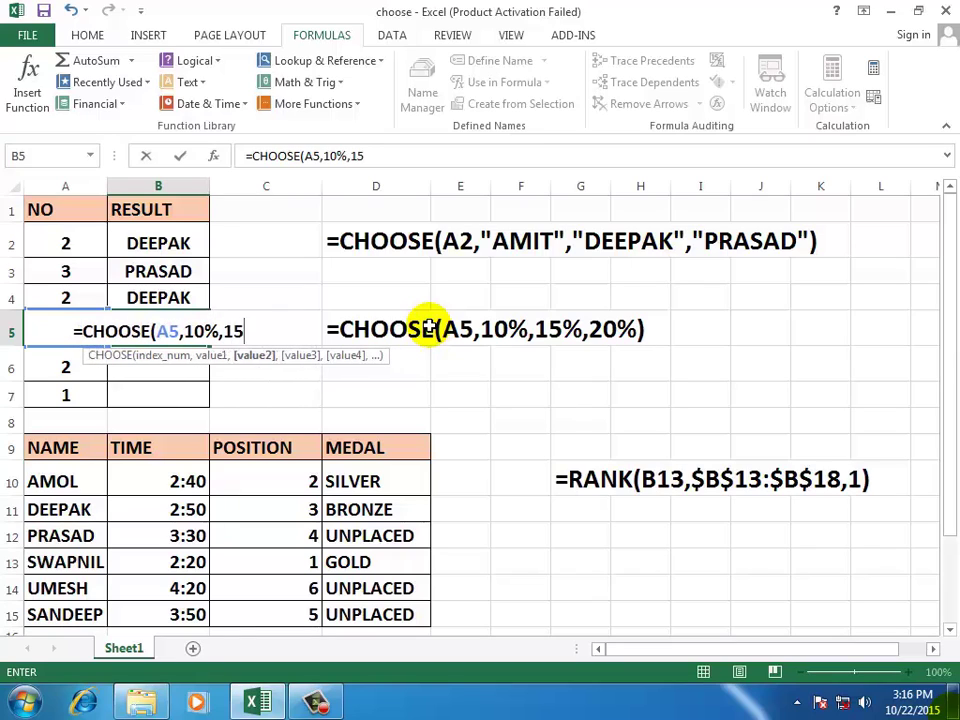
text(%,)
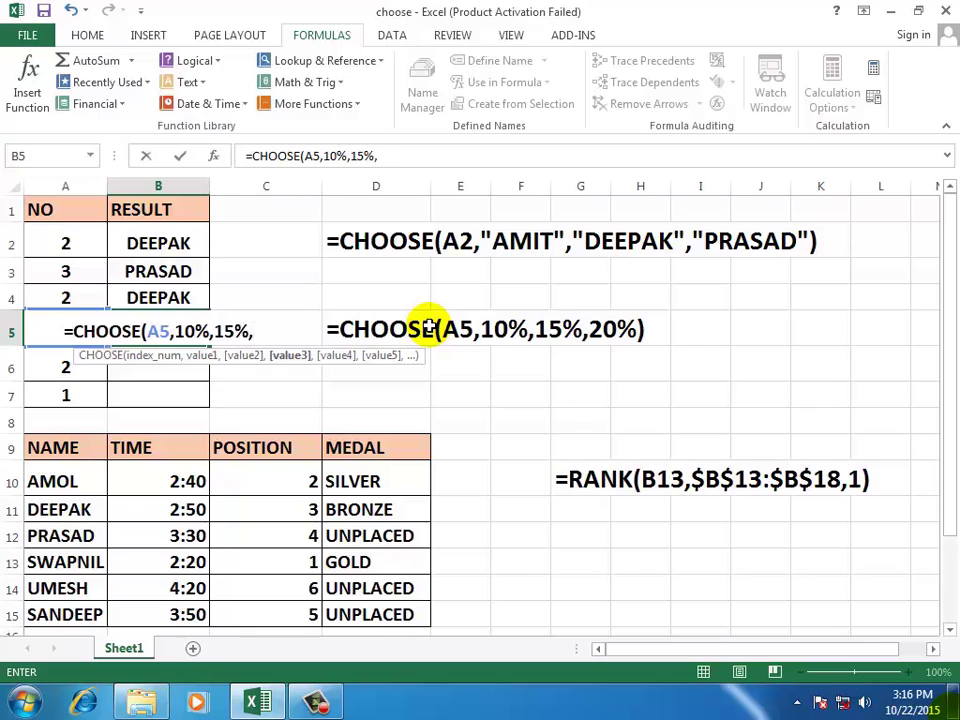
text(20%)
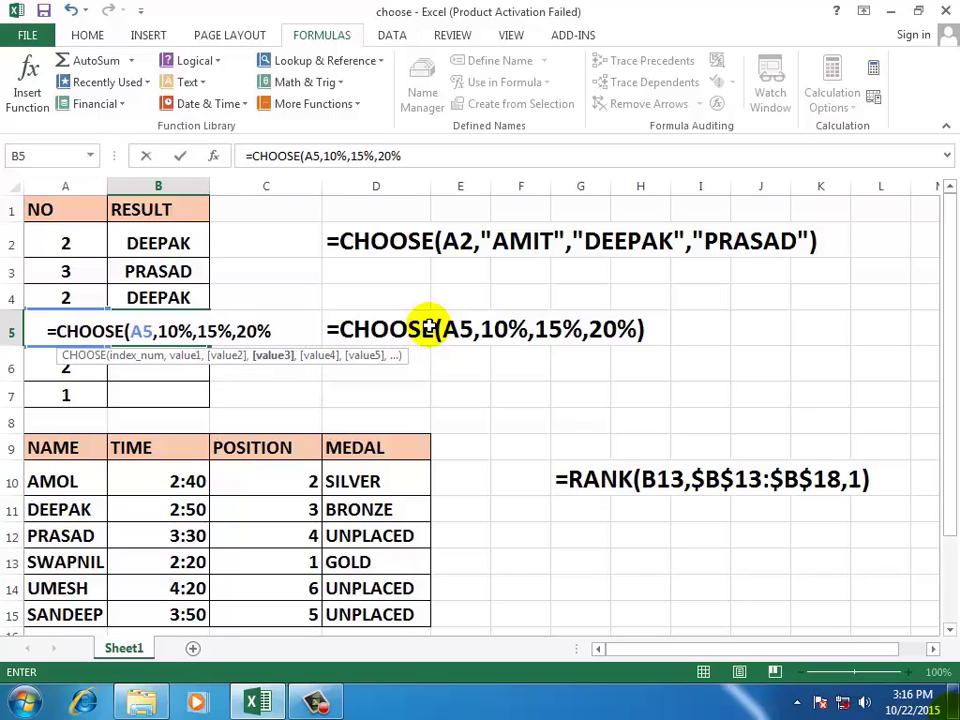
text())
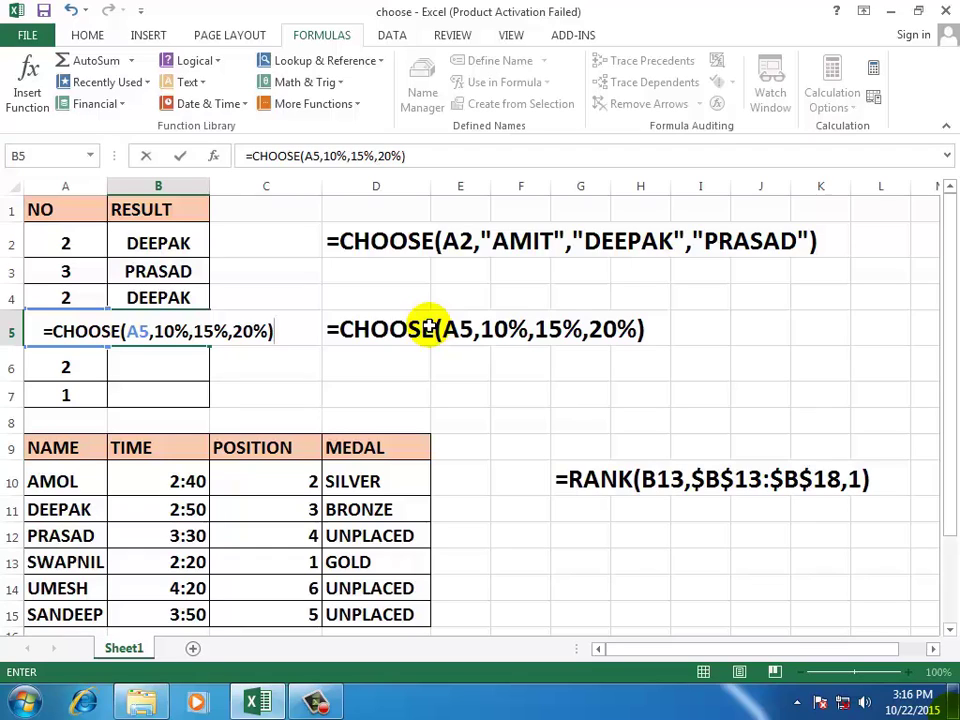
key(Return)
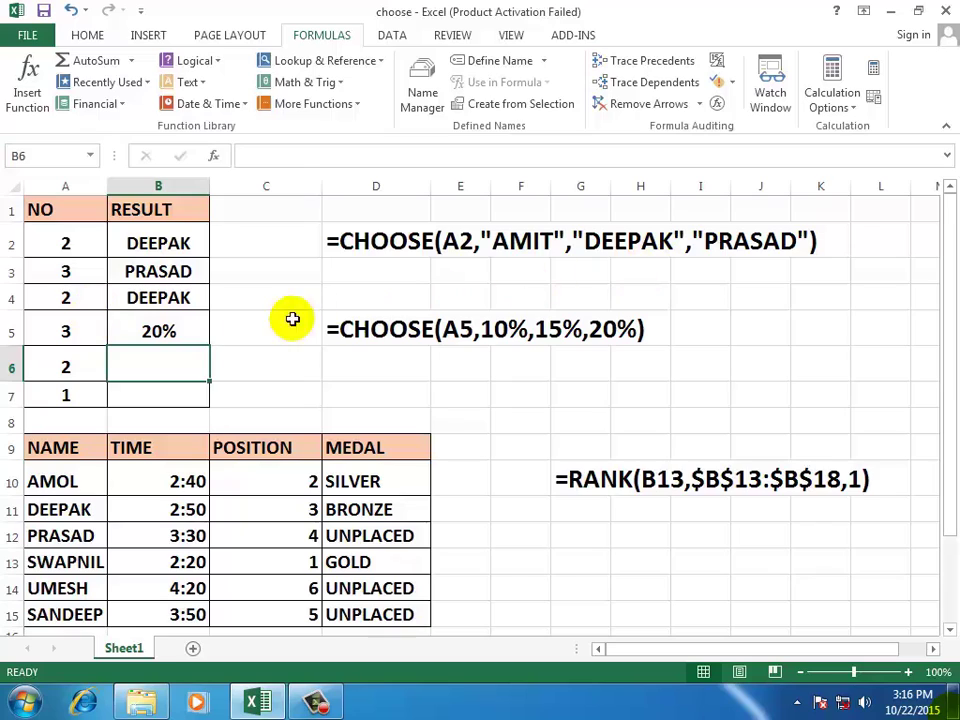
Fill the B5 formula down to B7, giving 20%, 15% and 10%
click(165, 327)
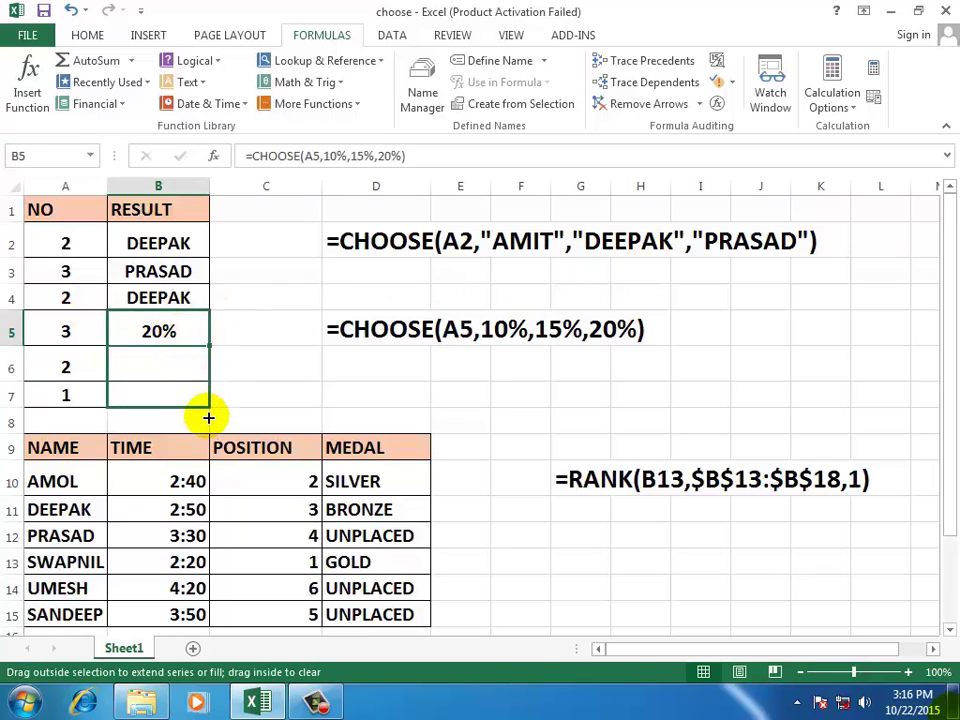
drag(207, 343, 208, 416)
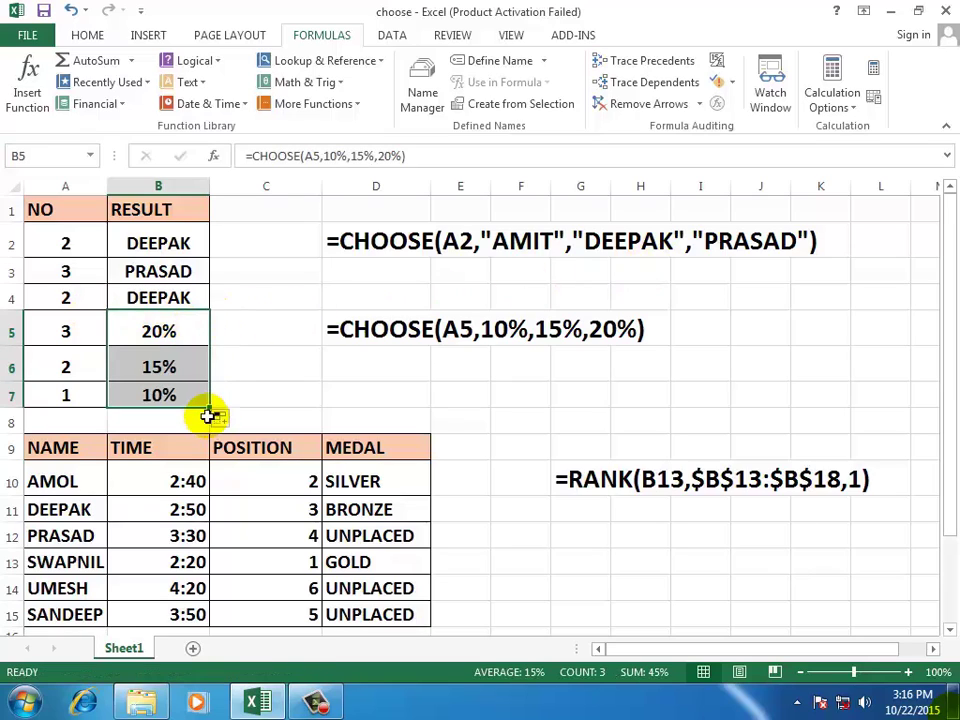
click(264, 330)
Enter =CHOOSE(A5,10%,15%,20%) in C5, which returns 0.2
text(=)
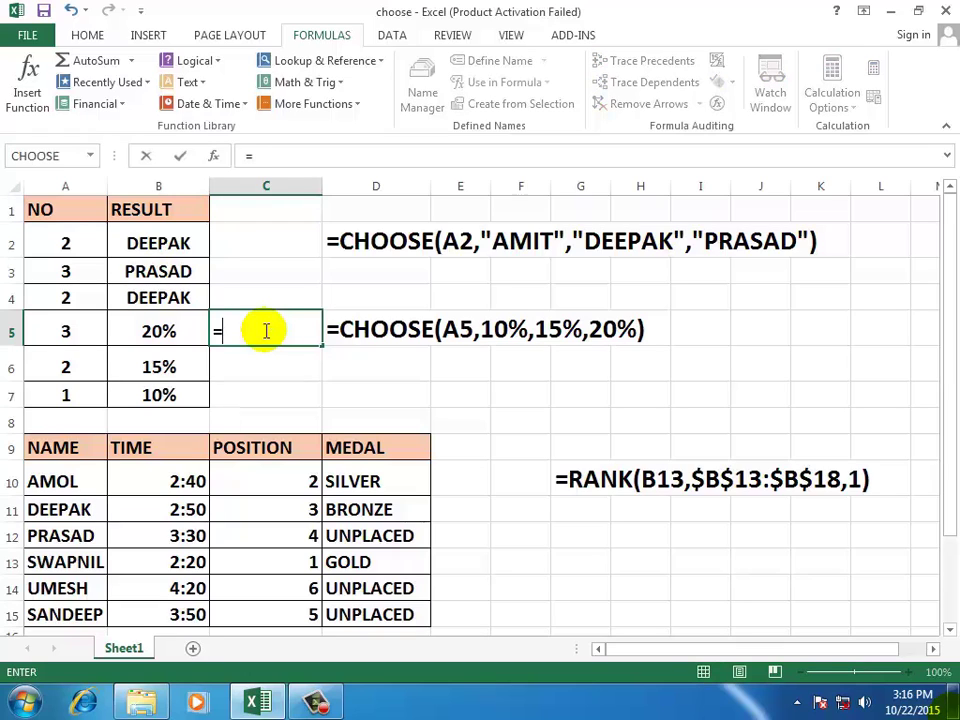
text(CHOOS)
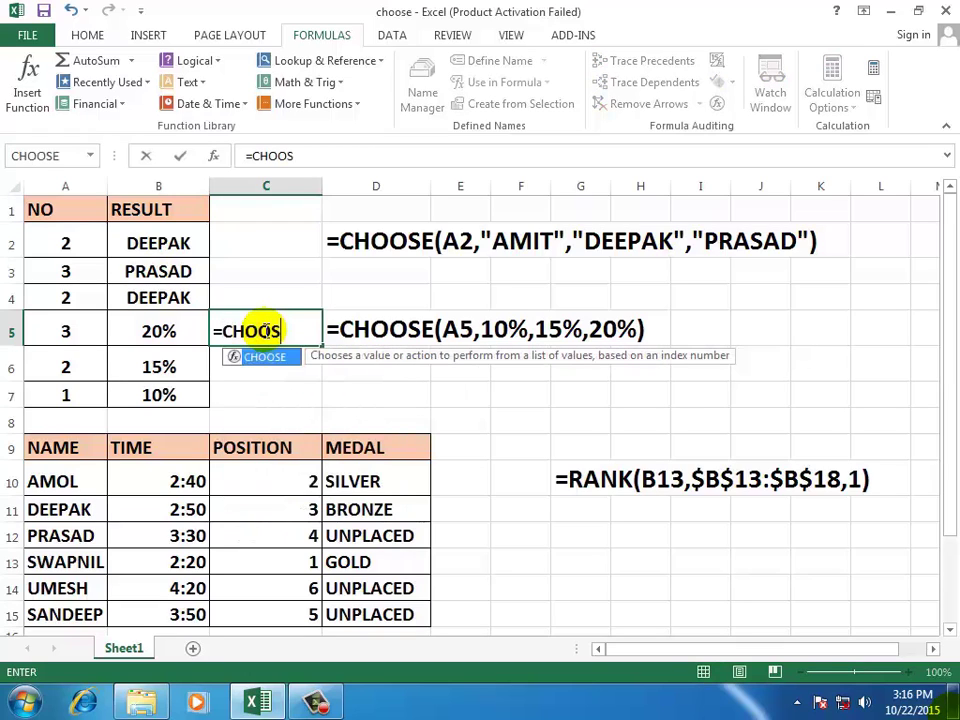
text(E()
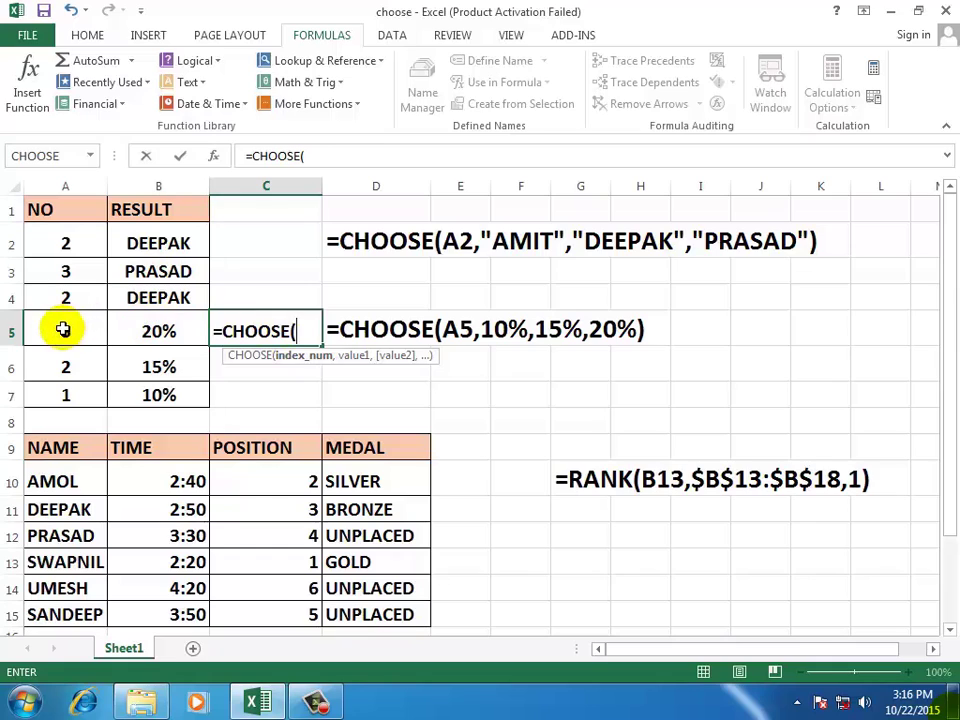
click(63, 330)
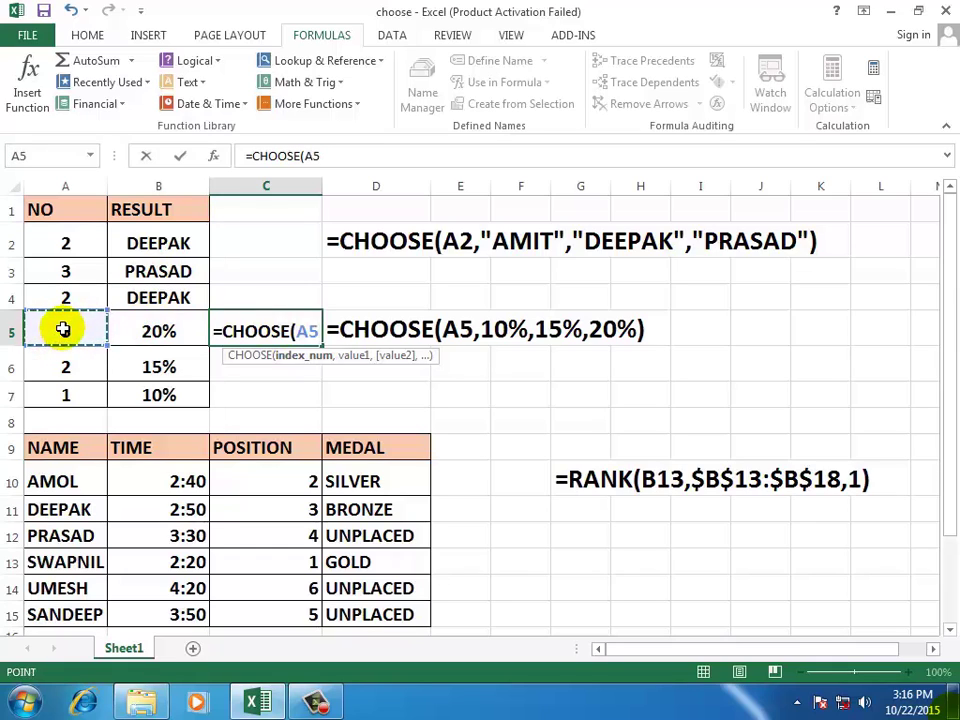
text(,10)
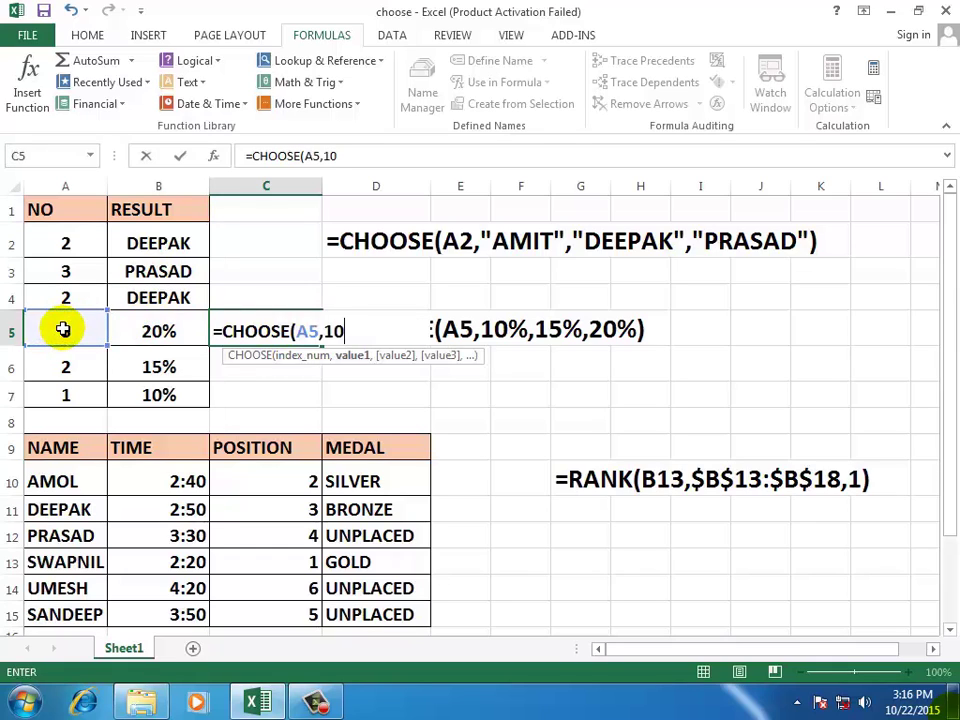
text(%,15%)
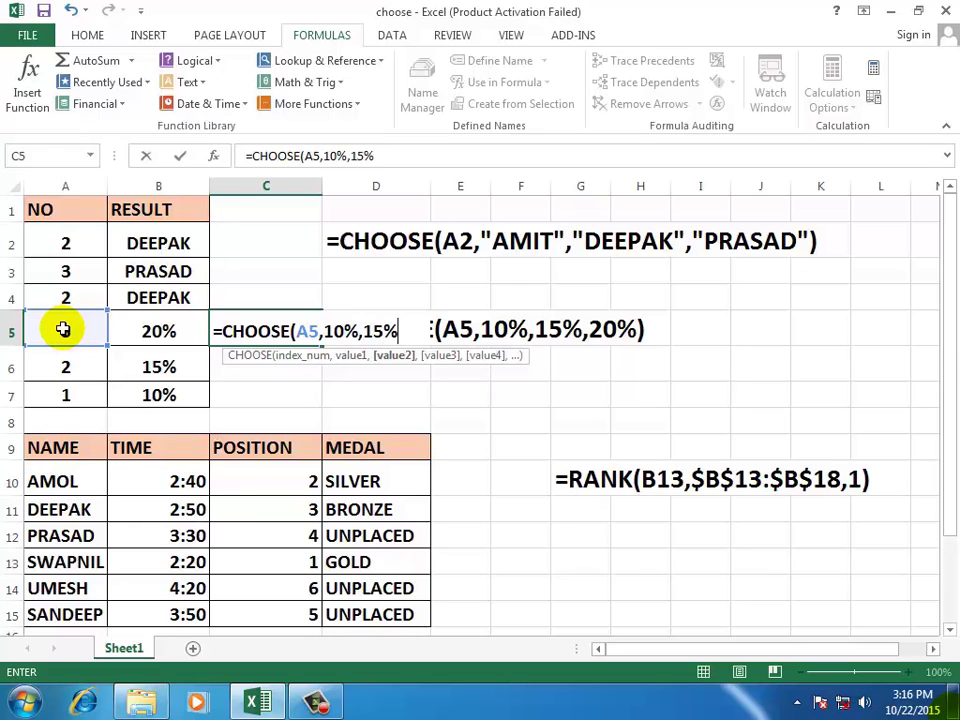
text(,)
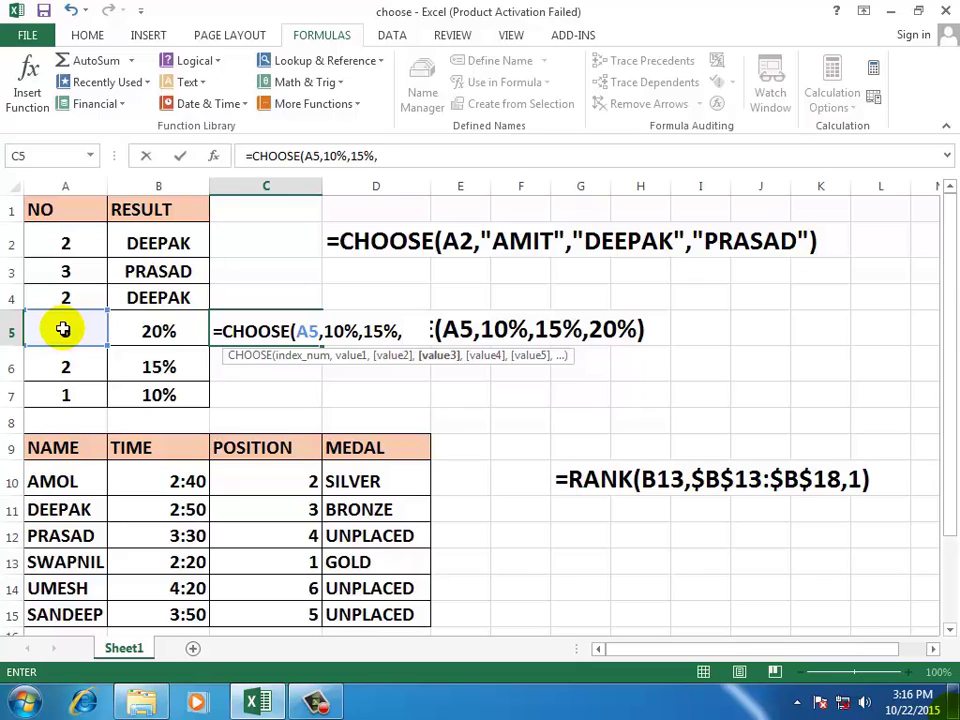
text(20%)
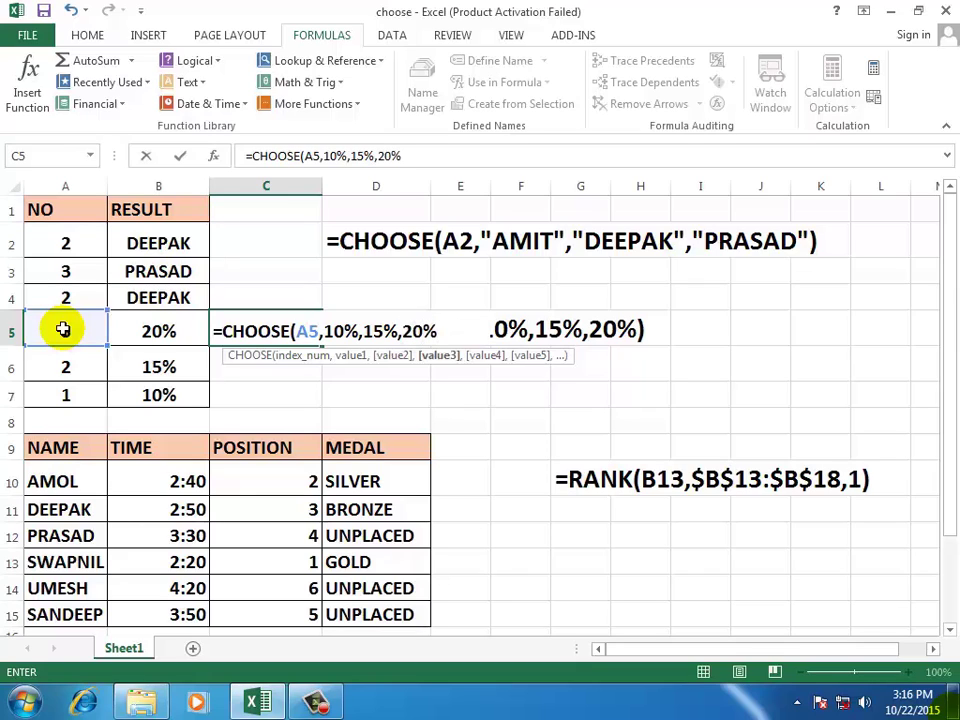
key(Return)
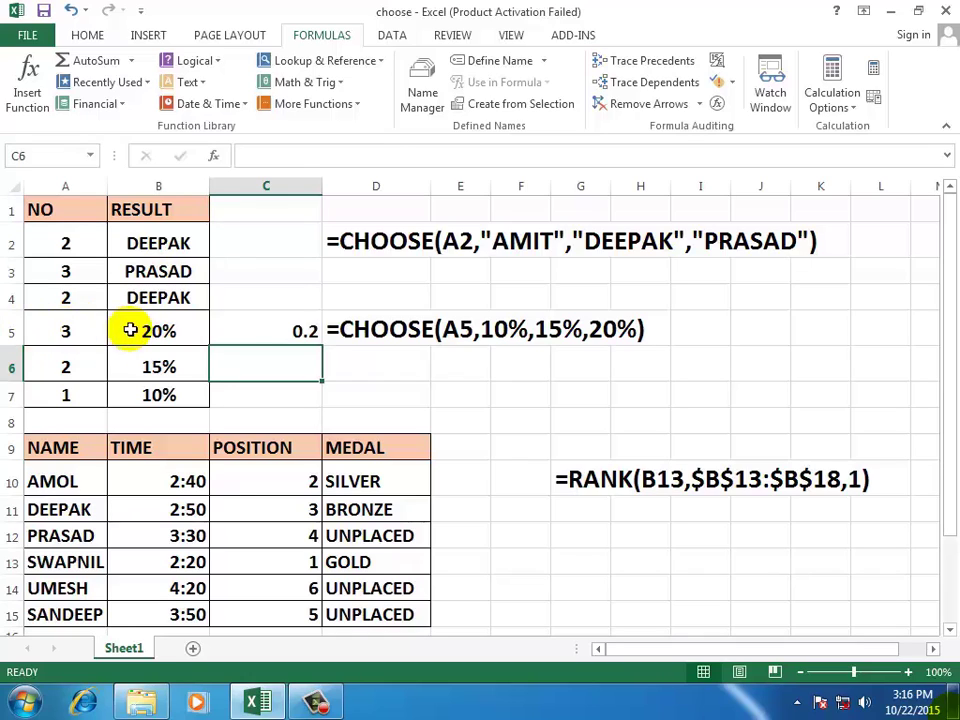
click(293, 327)
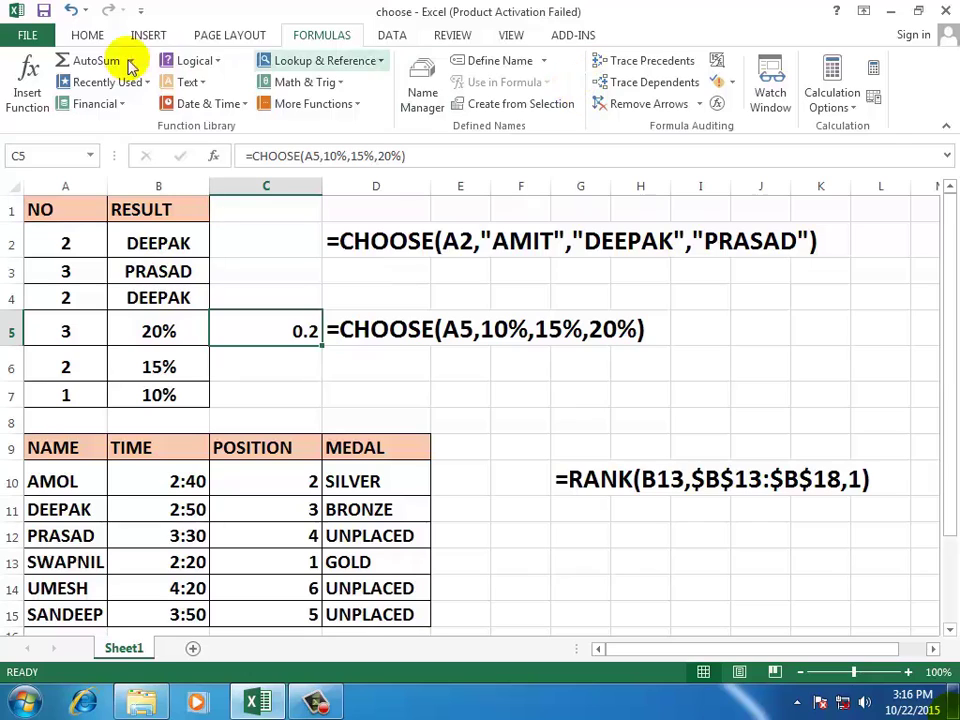
Format C5 as Percentage with no decimal places so it shows 20%
click(85, 36)
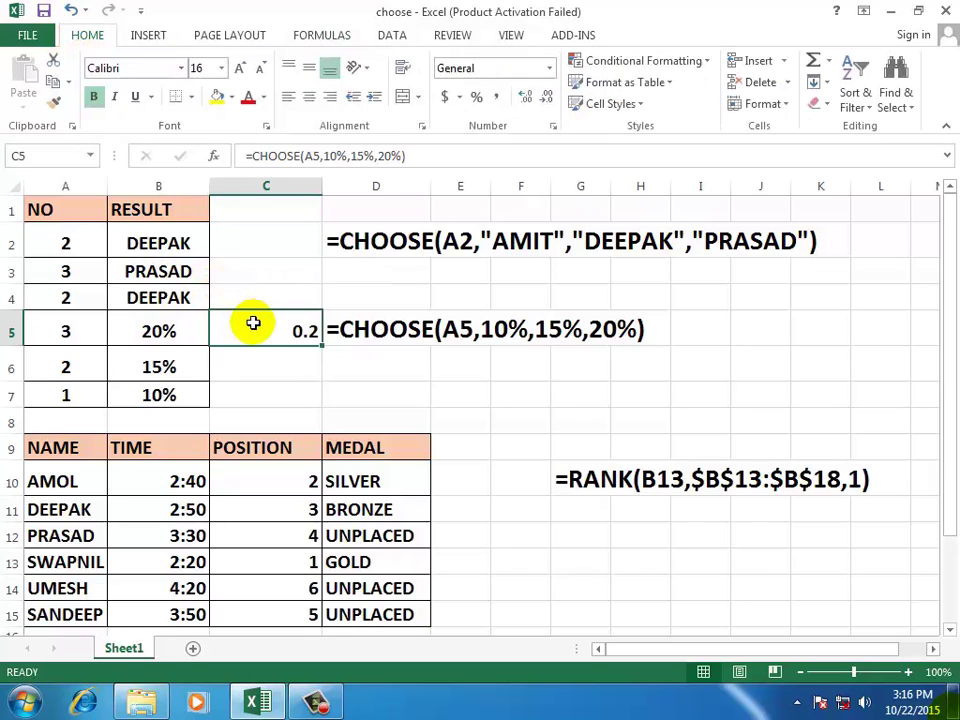
click(549, 70)
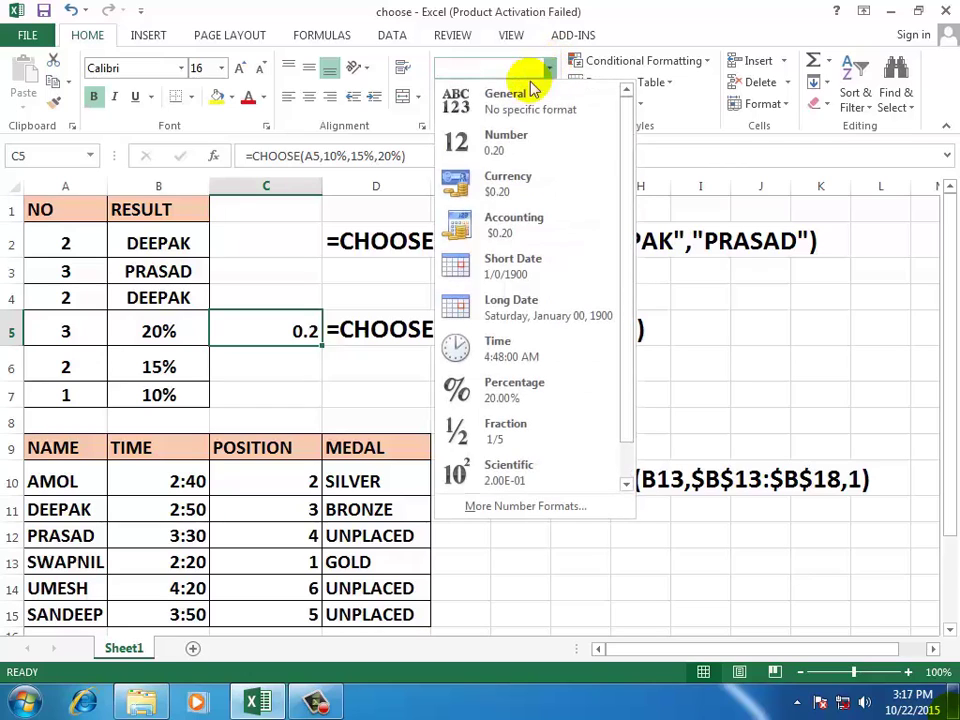
click(486, 384)
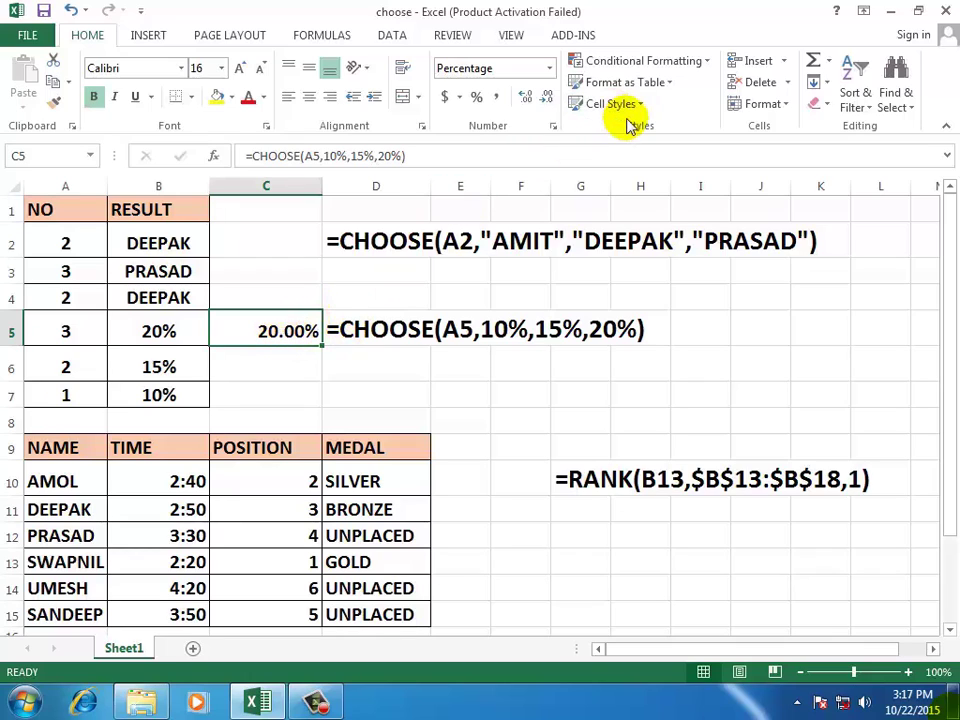
click(548, 103)
click(548, 103)
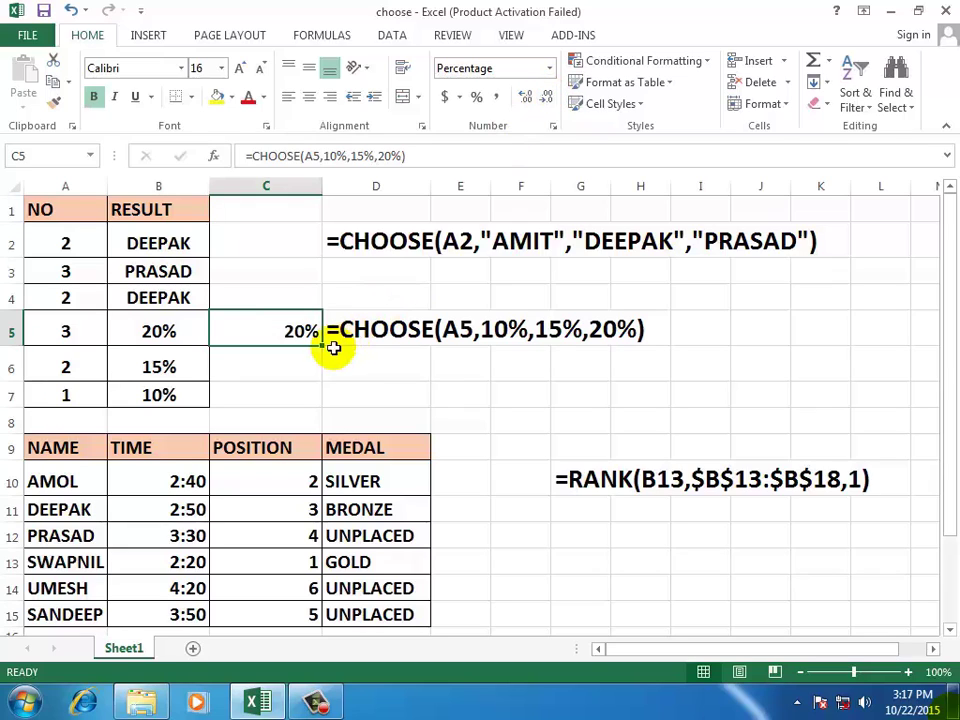
Fill the C5 formula down through C7, showing 15% and 10% below
drag(321, 346, 316, 406)
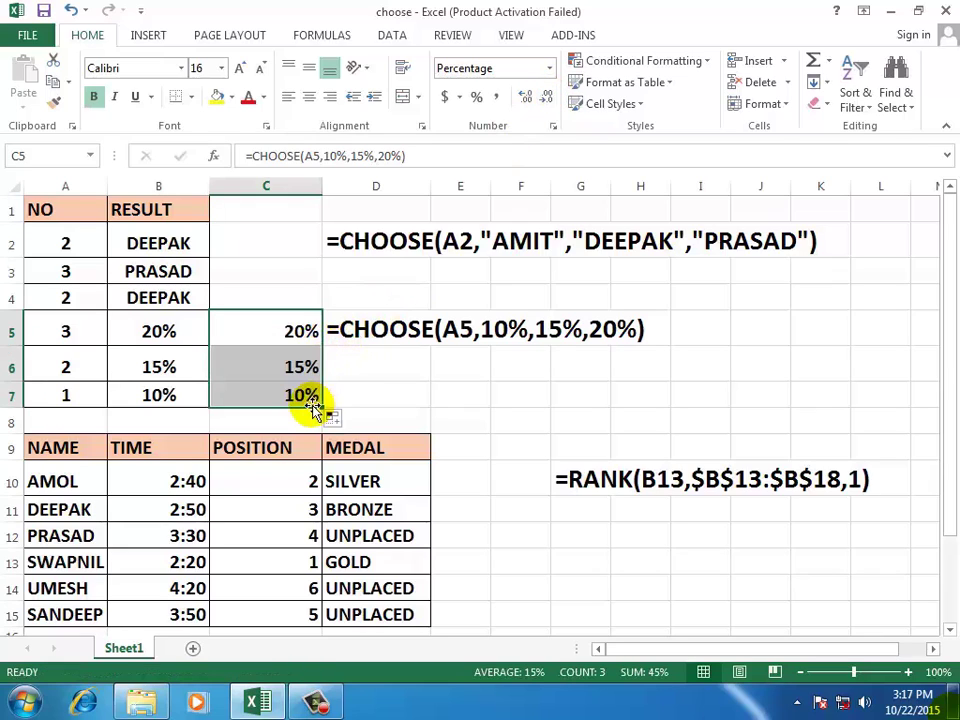
click(546, 376)
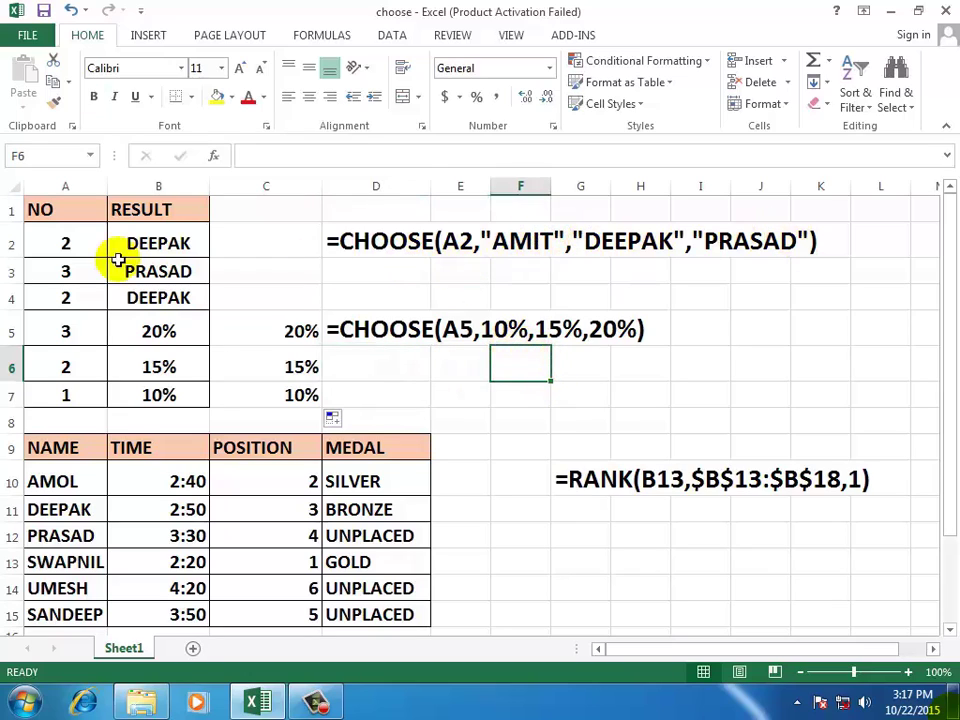
click(67, 245)
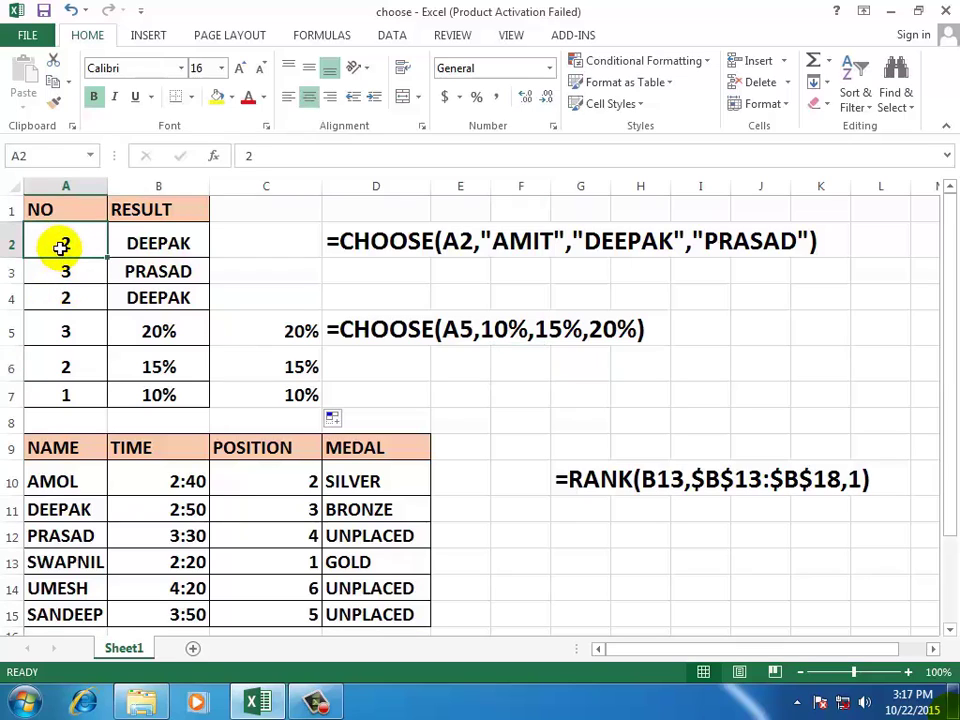
text(1)
key(Return)
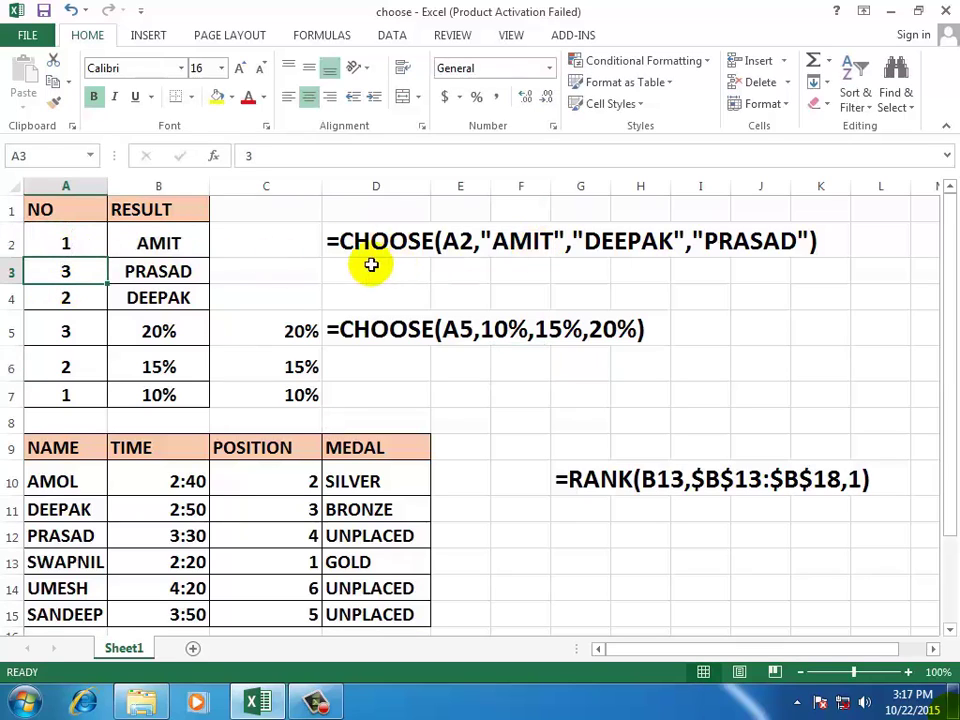
key(Up)
text(2)
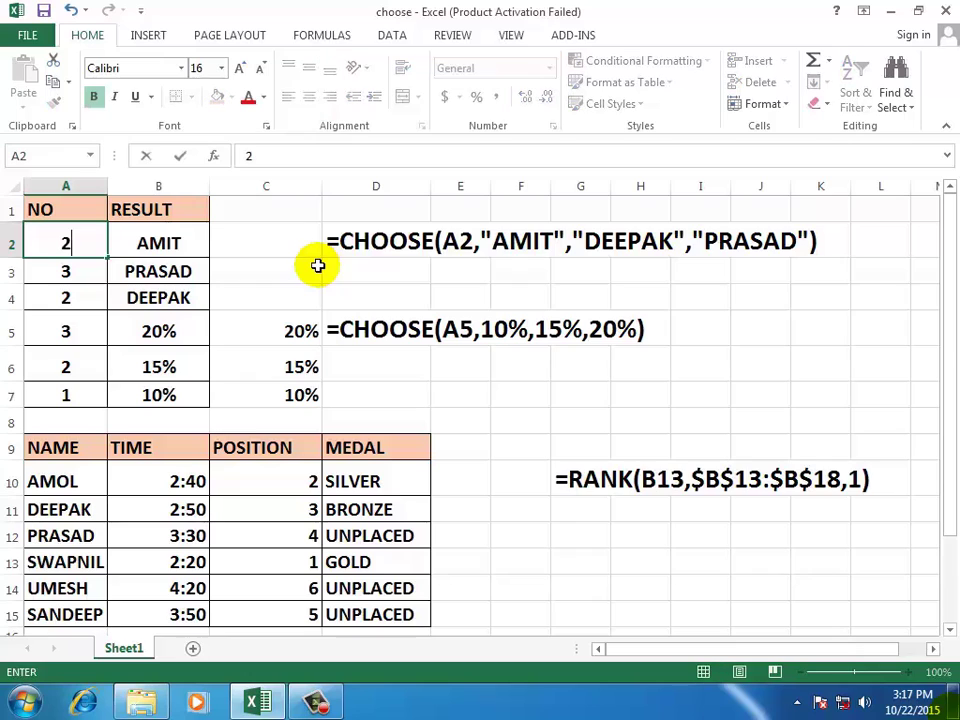
key(Return)
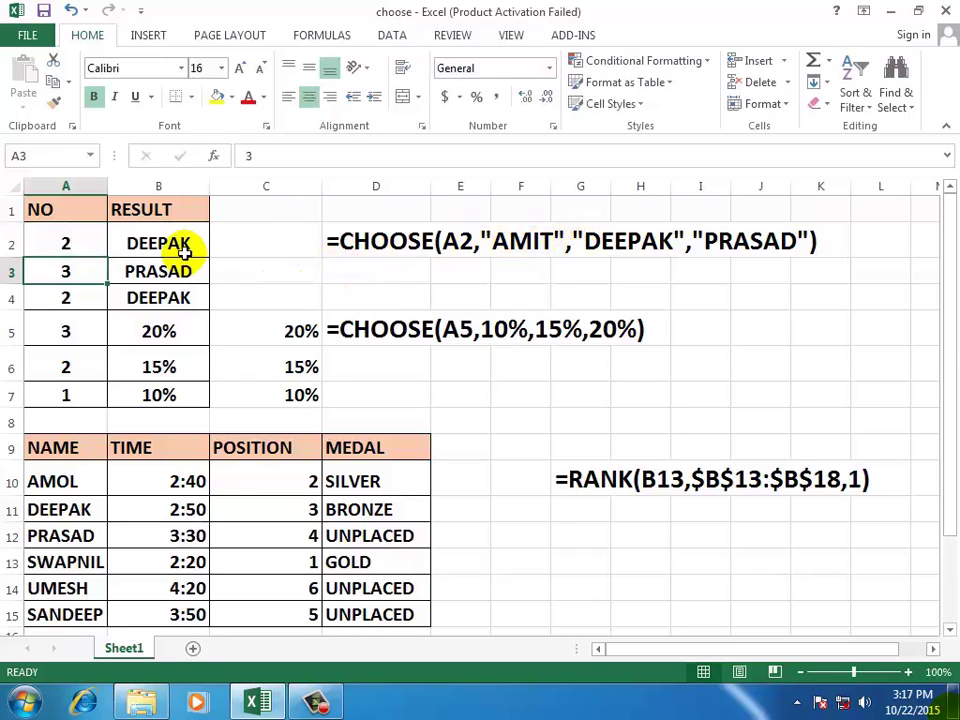
click(675, 358)
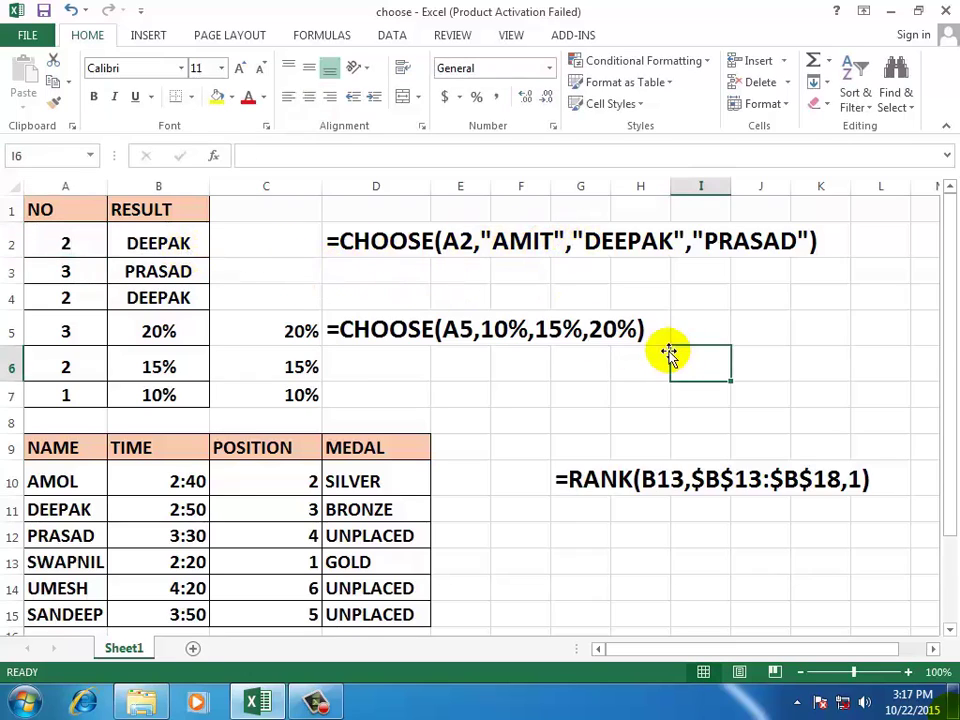